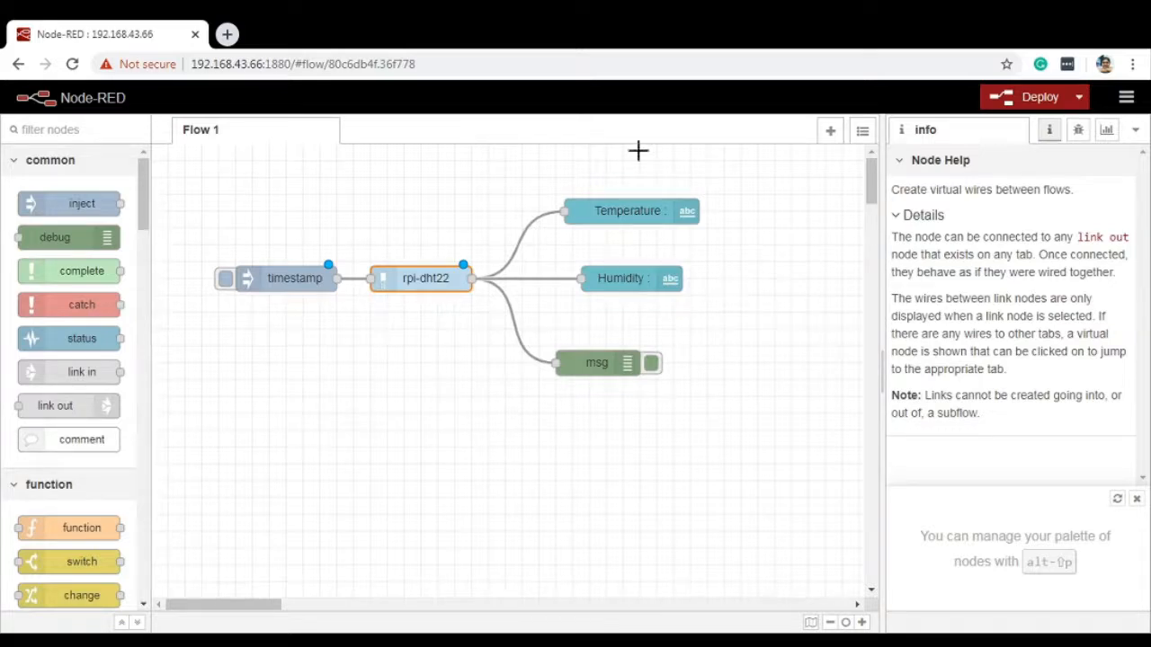
Step: Review the installed nodes in the palette manager, and search the installable modules for "dht"
{"action": "left_click", "coordinate": [1126, 101]}
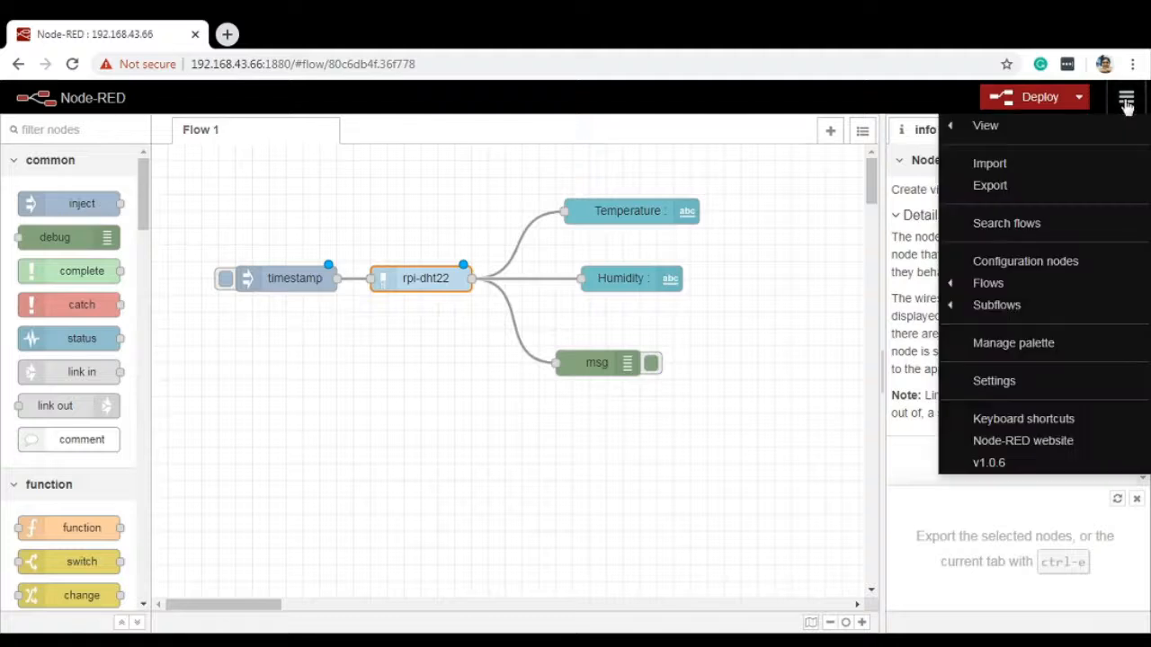
{"action": "left_click", "coordinate": [1047, 347]}
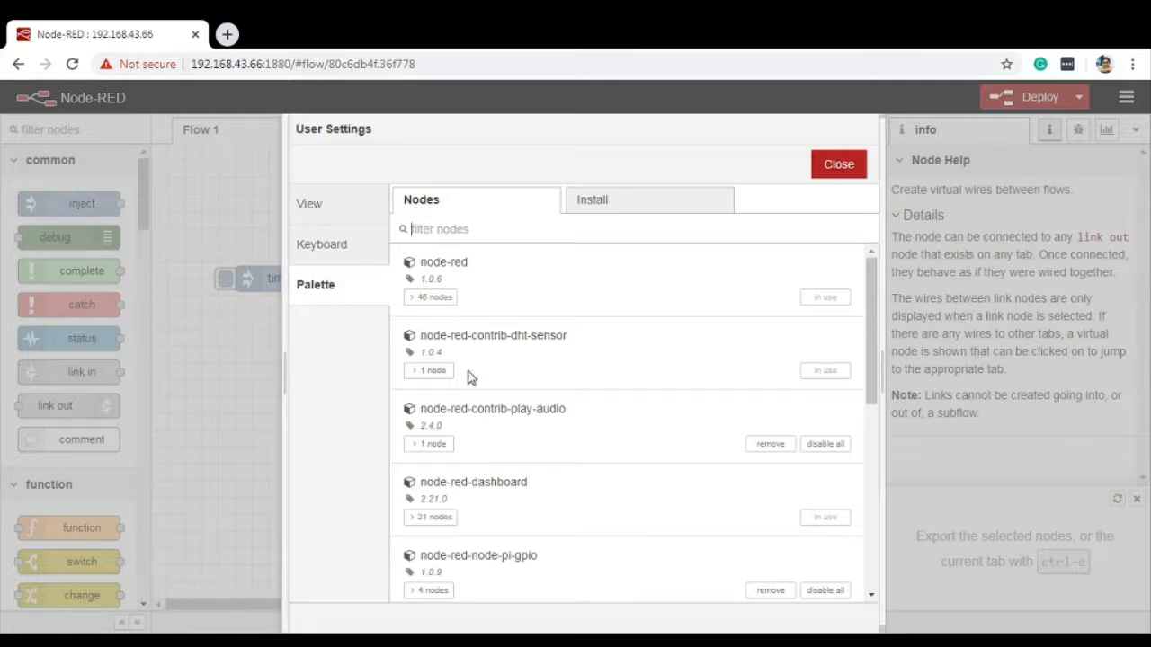
{"action": "left_click_drag", "start_coordinate": [870, 304], "coordinate": [872, 264]}
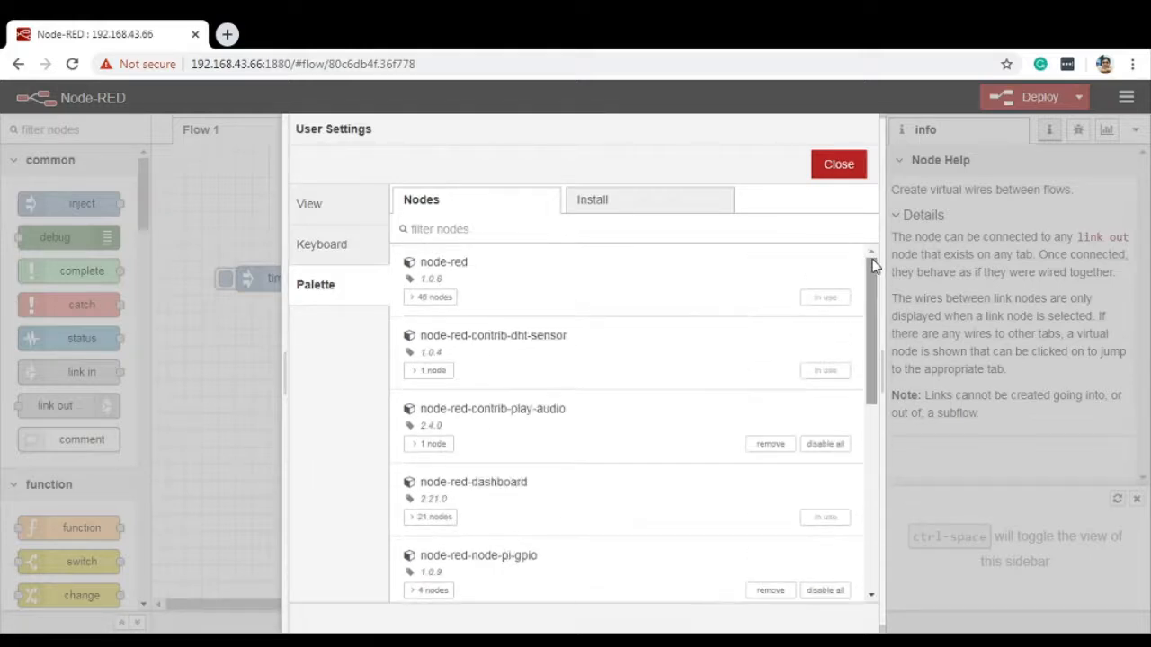
{"action": "left_click", "coordinate": [632, 206]}
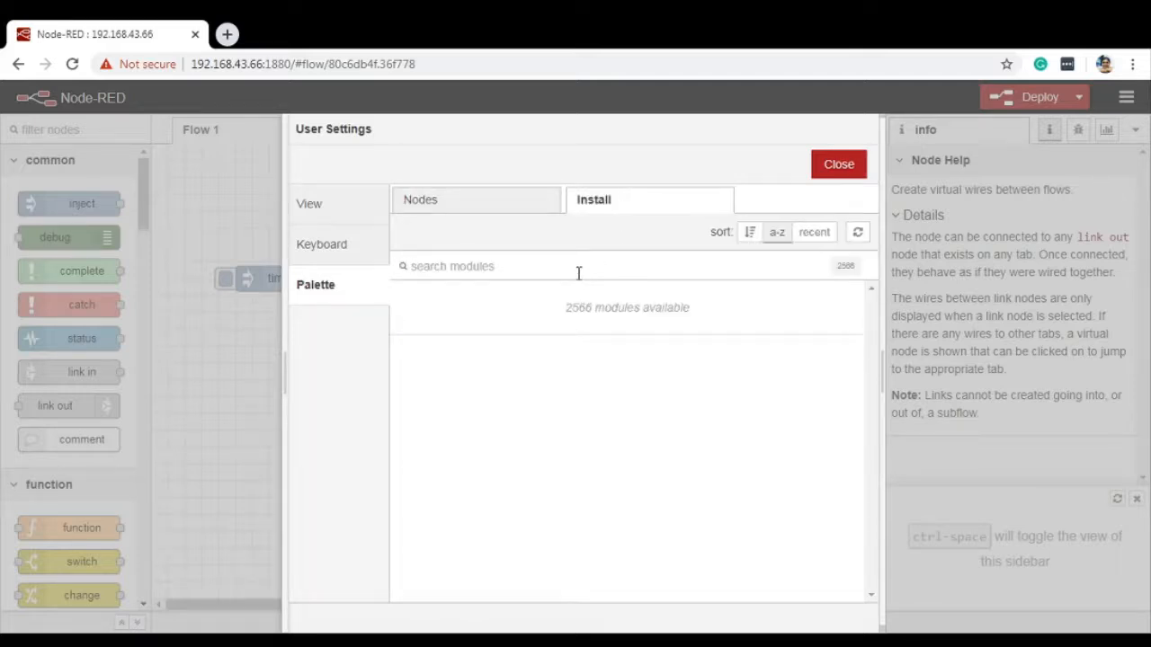
{"action": "type", "text": "dht"}
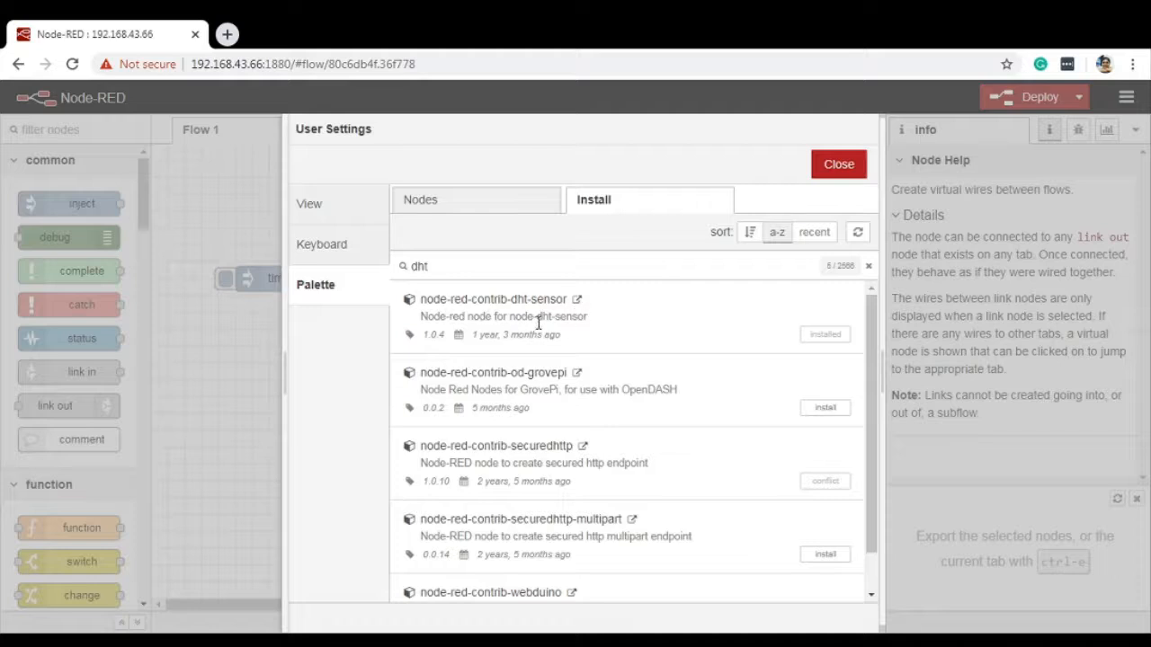
Step: Read the supported sensor description on the node-red-contrib-dht-sensor library page, and close the page
{"action": "left_click", "coordinate": [578, 301]}
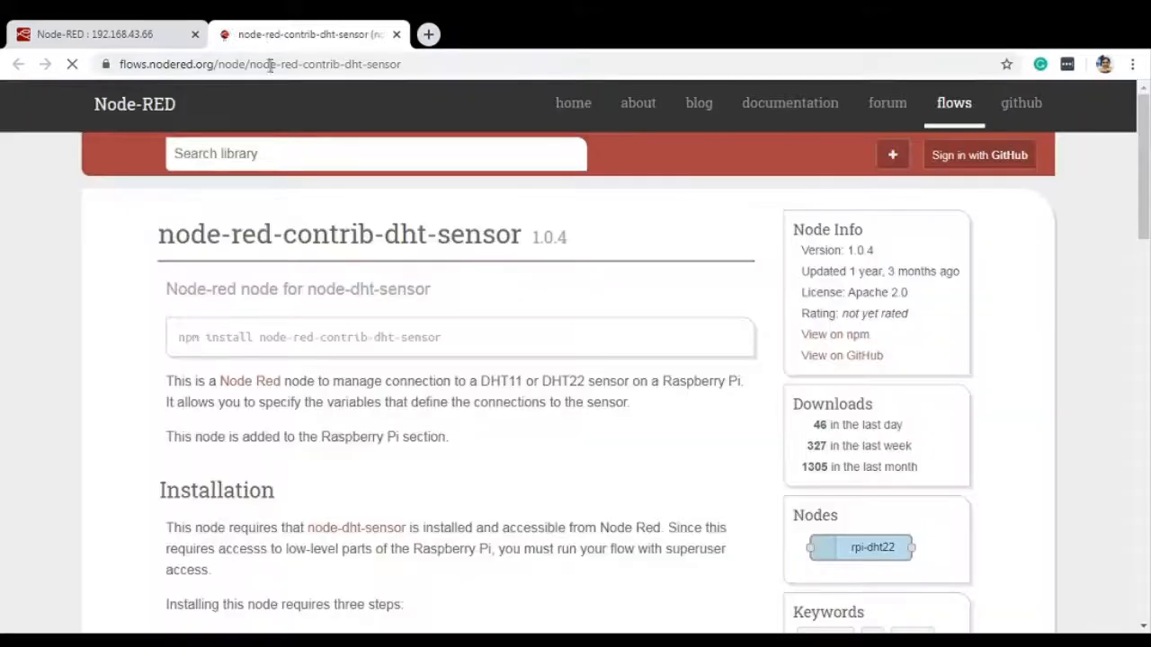
{"action": "left_click_drag", "start_coordinate": [160, 237], "coordinate": [226, 241]}
{"action": "left_click", "coordinate": [229, 247]}
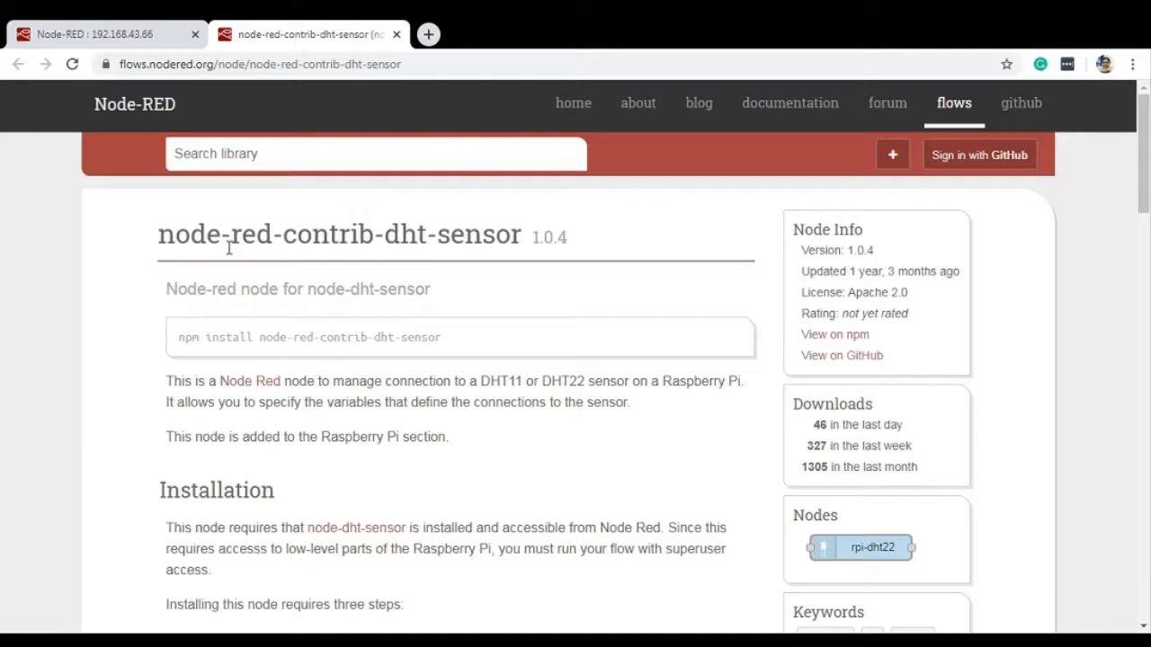
{"action": "scroll", "coordinate": [229, 247], "scroll_direction": "down", "scroll_amount": 3}
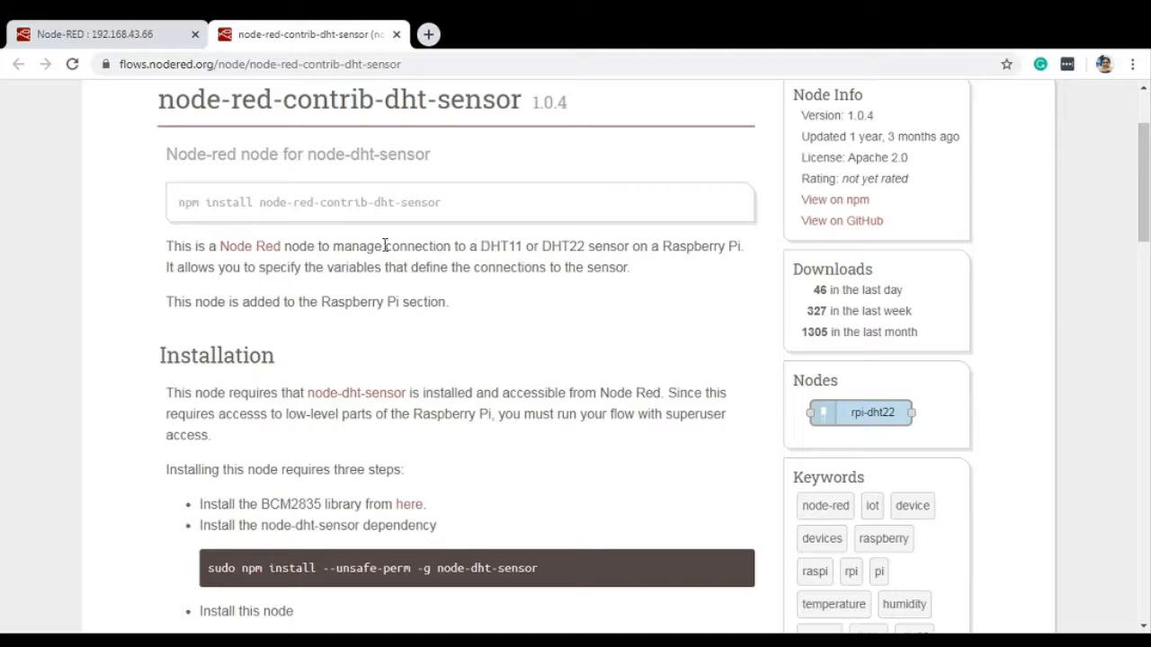
{"action": "left_click_drag", "start_coordinate": [453, 247], "coordinate": [481, 246]}
{"action": "left_click", "coordinate": [748, 258]}
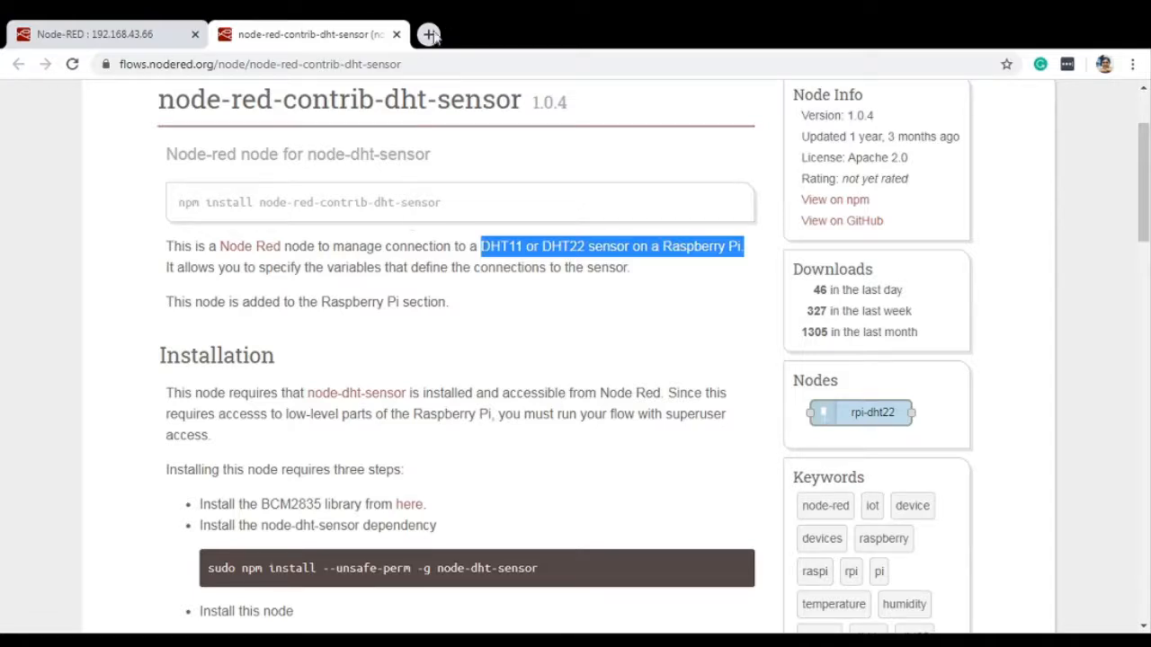
{"action": "left_click", "coordinate": [396, 34]}
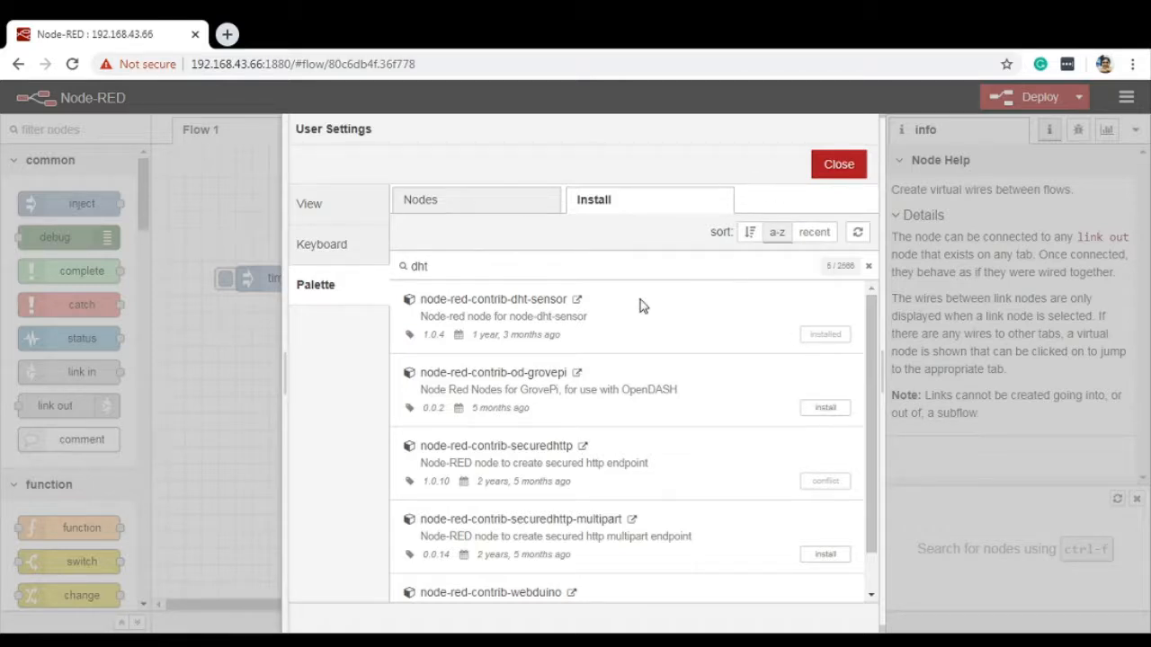
Step: Highlight the npm install command on the node-red-contrib-dht-sensor library page, and return to the flow editor
{"action": "left_click", "coordinate": [578, 301]}
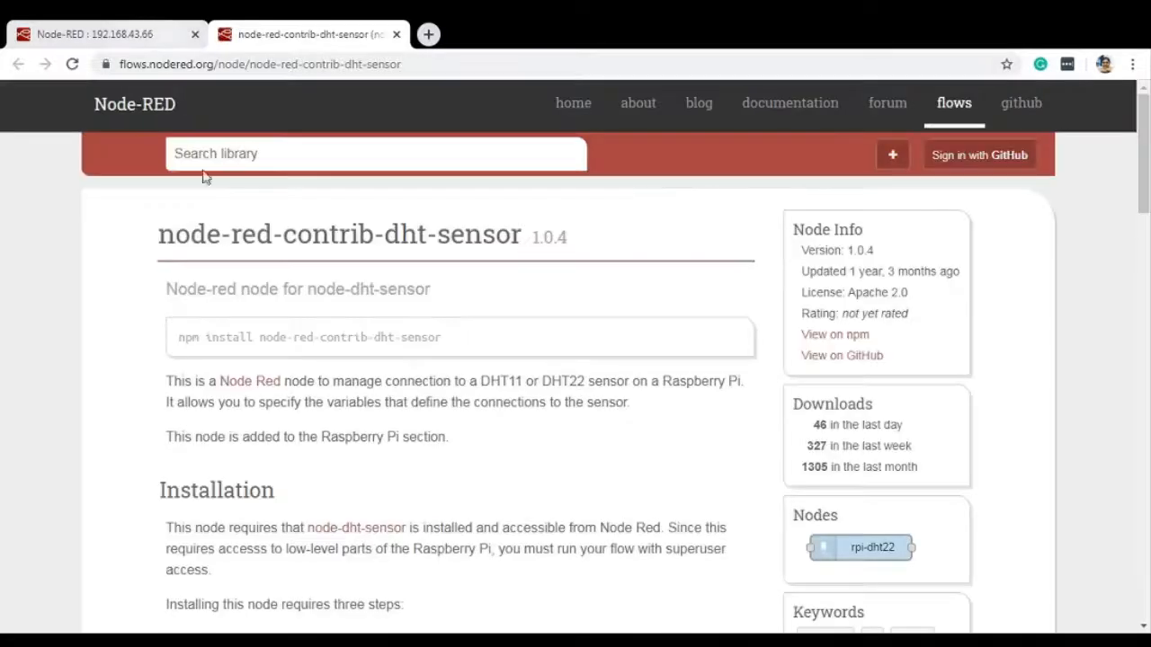
{"action": "left_click_drag", "start_coordinate": [183, 338], "coordinate": [477, 351]}
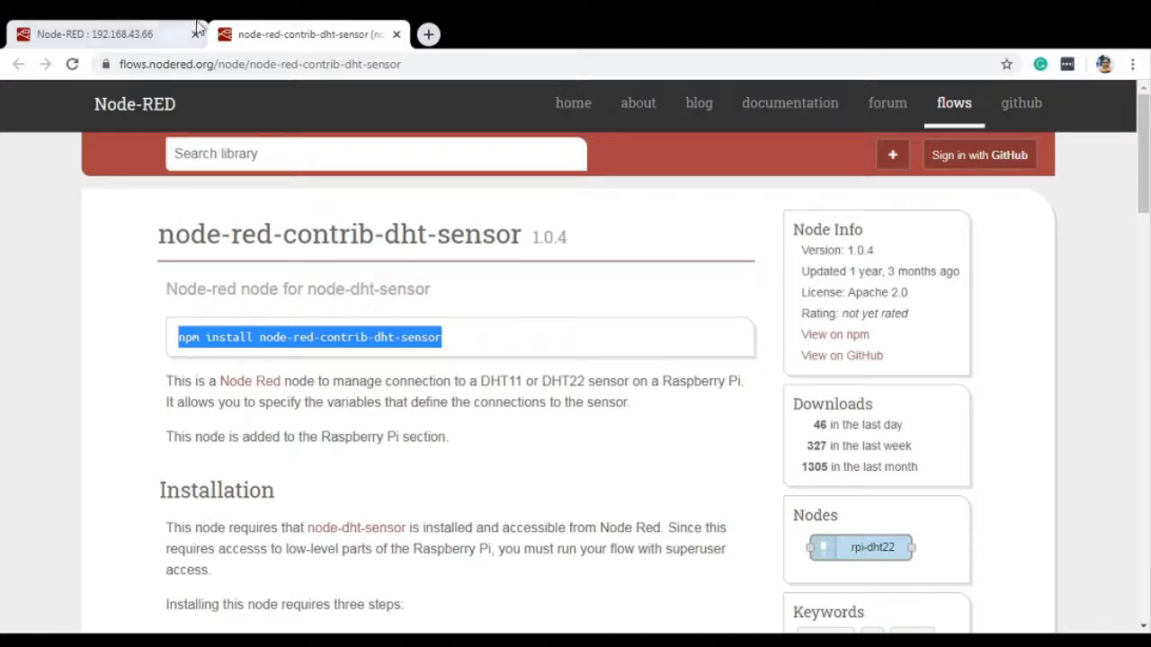
{"action": "left_click", "coordinate": [171, 34]}
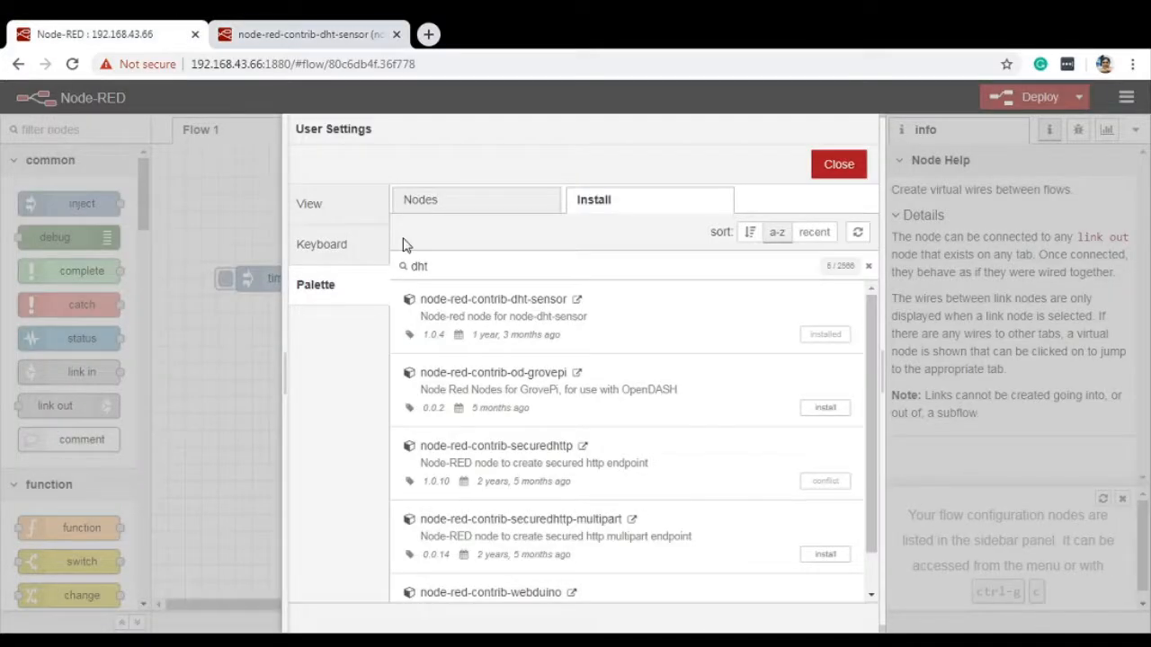
Step: Close the user settings and look up the DHT node by filtering the node palette for "dht", clearing the filter at the end
{"action": "left_click", "coordinate": [833, 165]}
{"action": "left_click_drag", "start_coordinate": [144, 200], "coordinate": [155, 81]}
{"action": "left_click", "coordinate": [88, 129]}
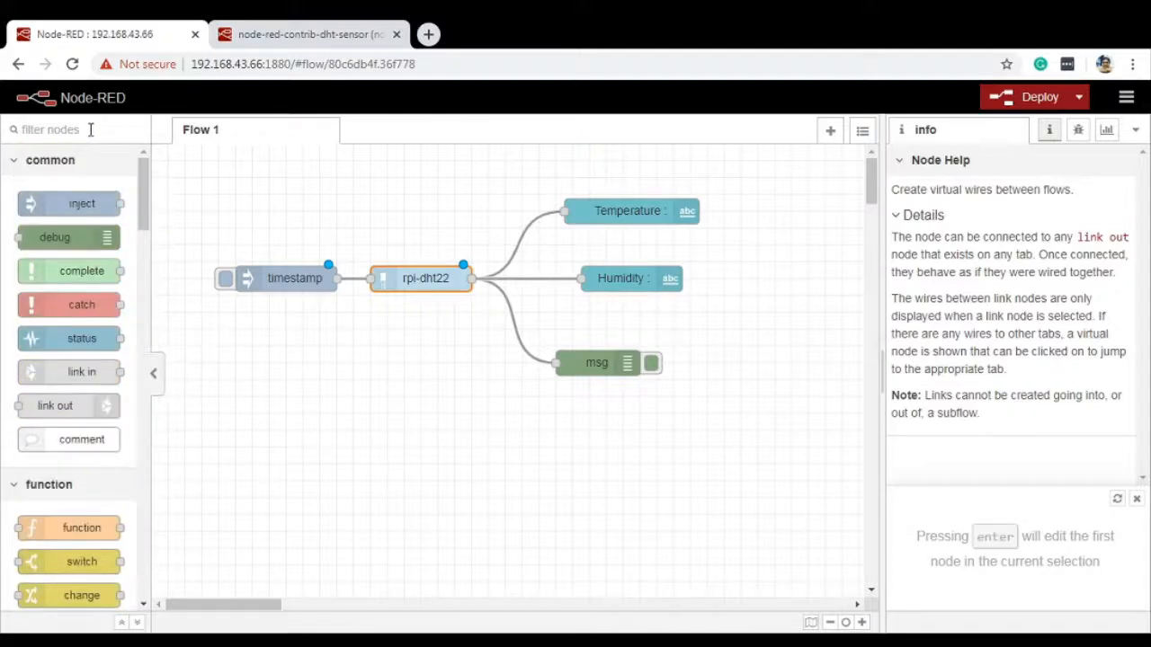
{"action": "type", "text": "dht"}
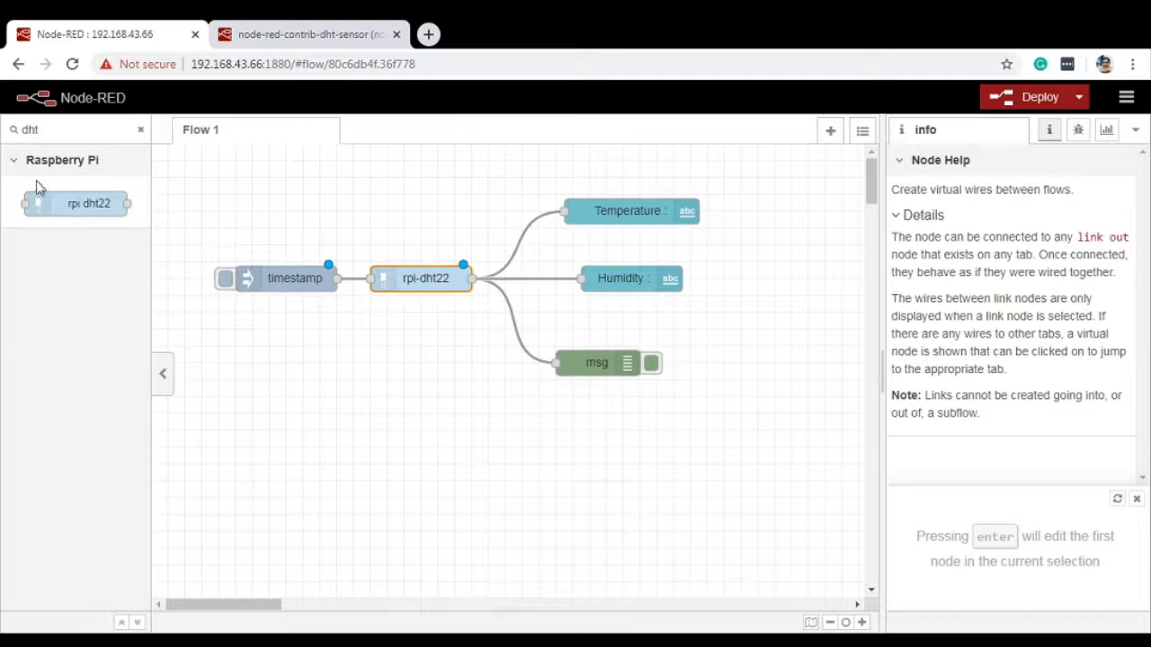
{"action": "mouse_move", "coordinate": [33, 196]}
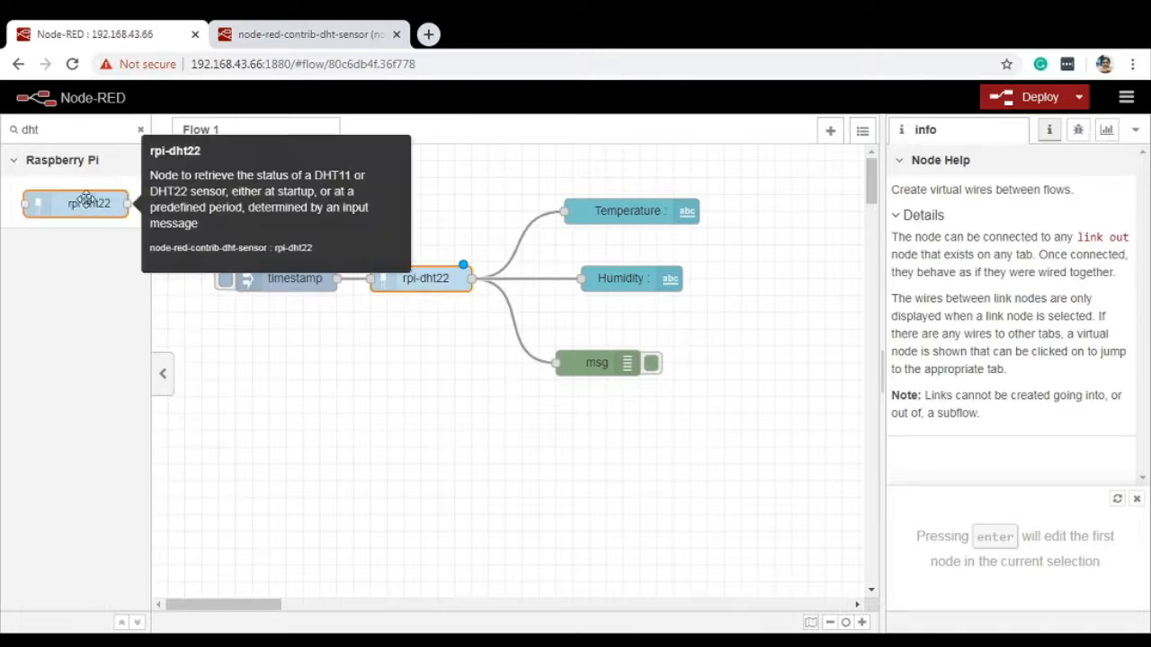
{"action": "left_click", "coordinate": [140, 129]}
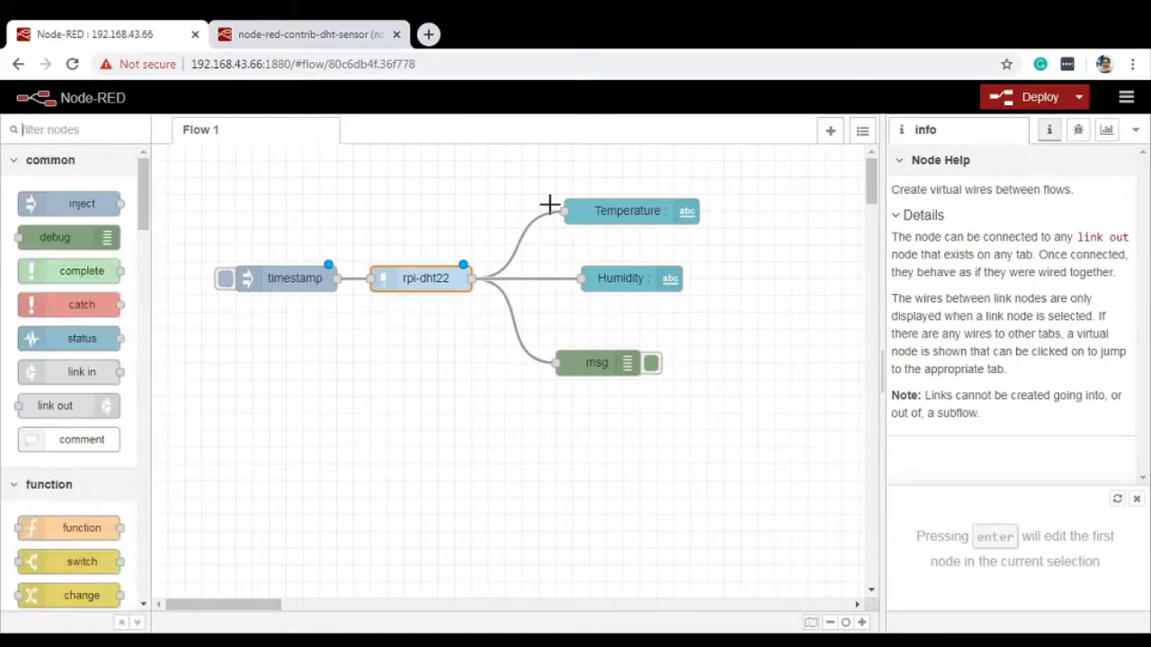
Step: Search the palette manager's installable modules for "mysql", look through the results, and close the settings
{"action": "left_click", "coordinate": [1126, 99]}
{"action": "left_click", "coordinate": [1008, 342]}
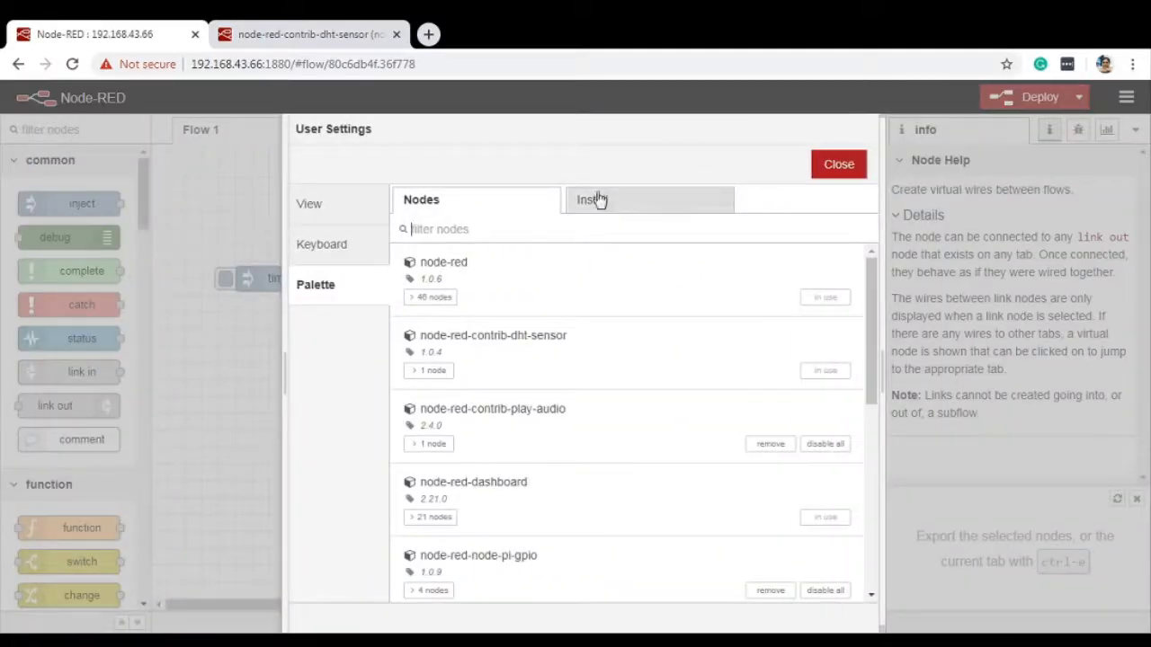
{"action": "left_click", "coordinate": [603, 199]}
{"action": "left_click", "coordinate": [580, 258]}
{"action": "type", "text": "mysql"}
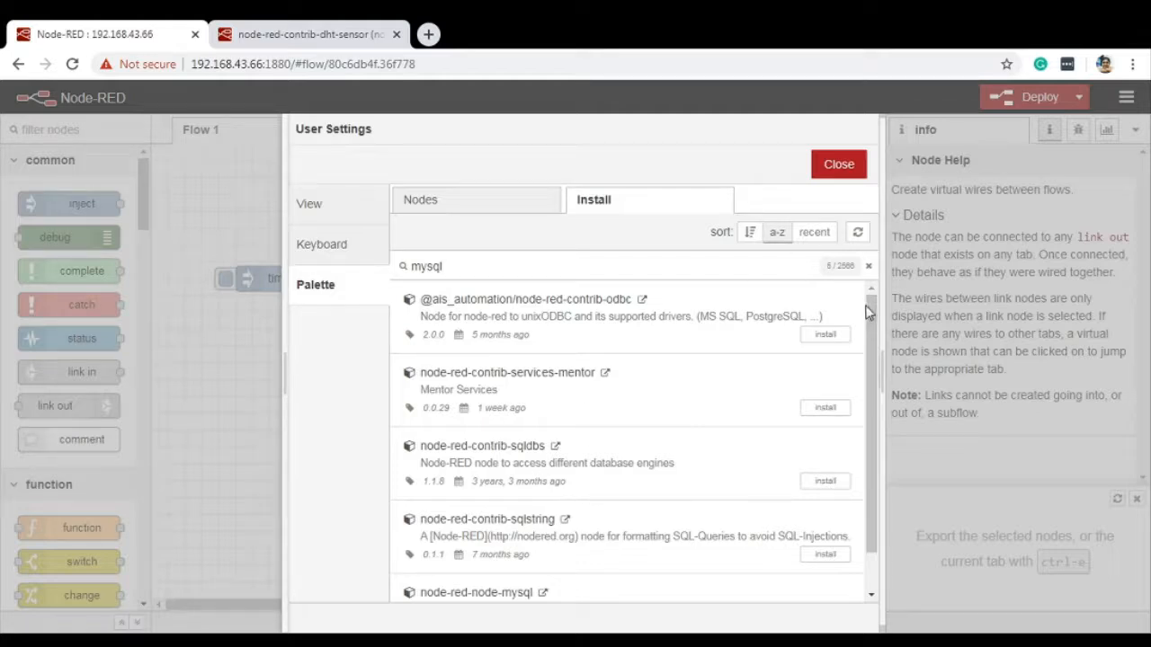
{"action": "left_click_drag", "start_coordinate": [875, 314], "coordinate": [870, 416]}
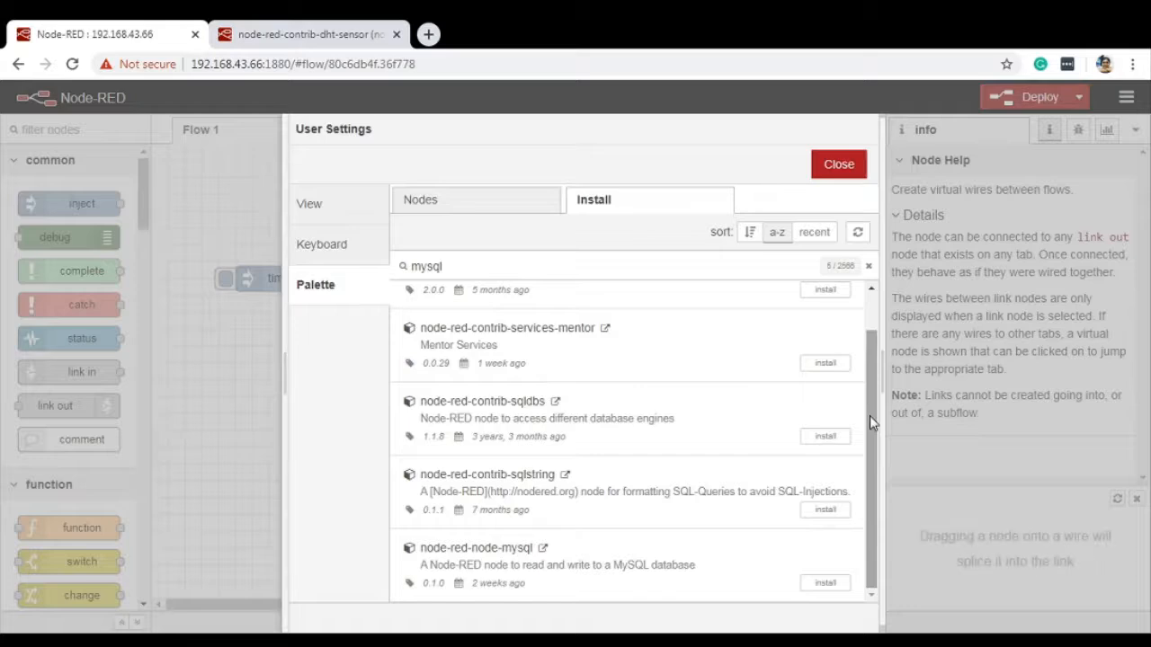
{"action": "left_click", "coordinate": [840, 174]}
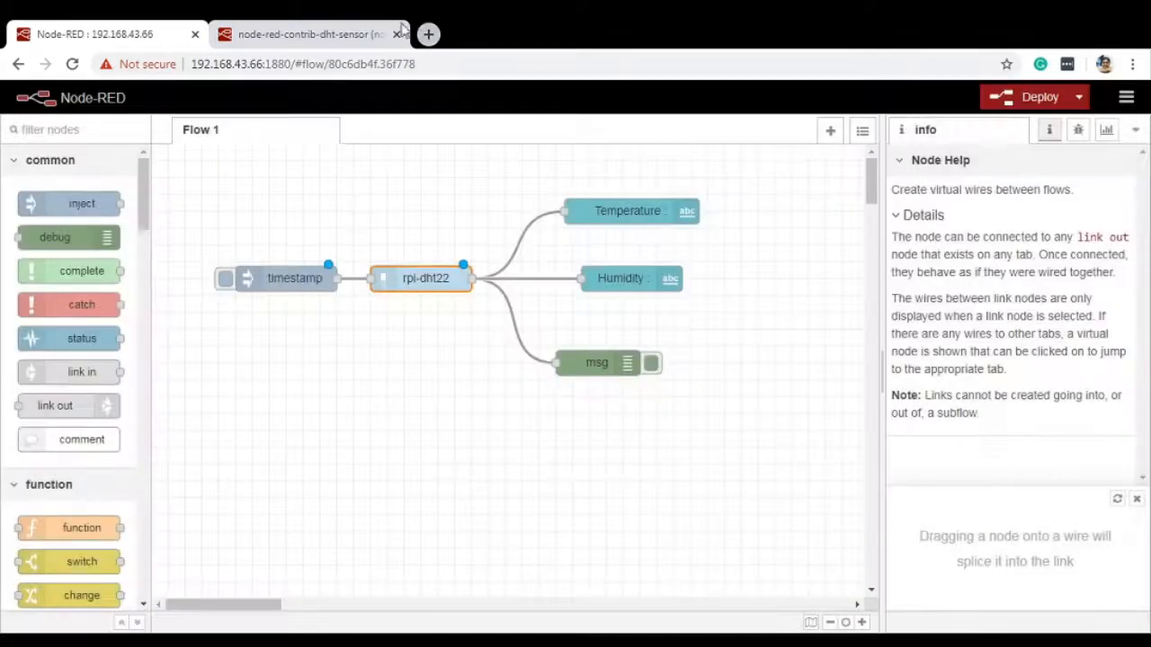
Step: Browse the Node-RED library website's overview and its full listing of recent nodes
{"action": "left_click", "coordinate": [364, 37]}
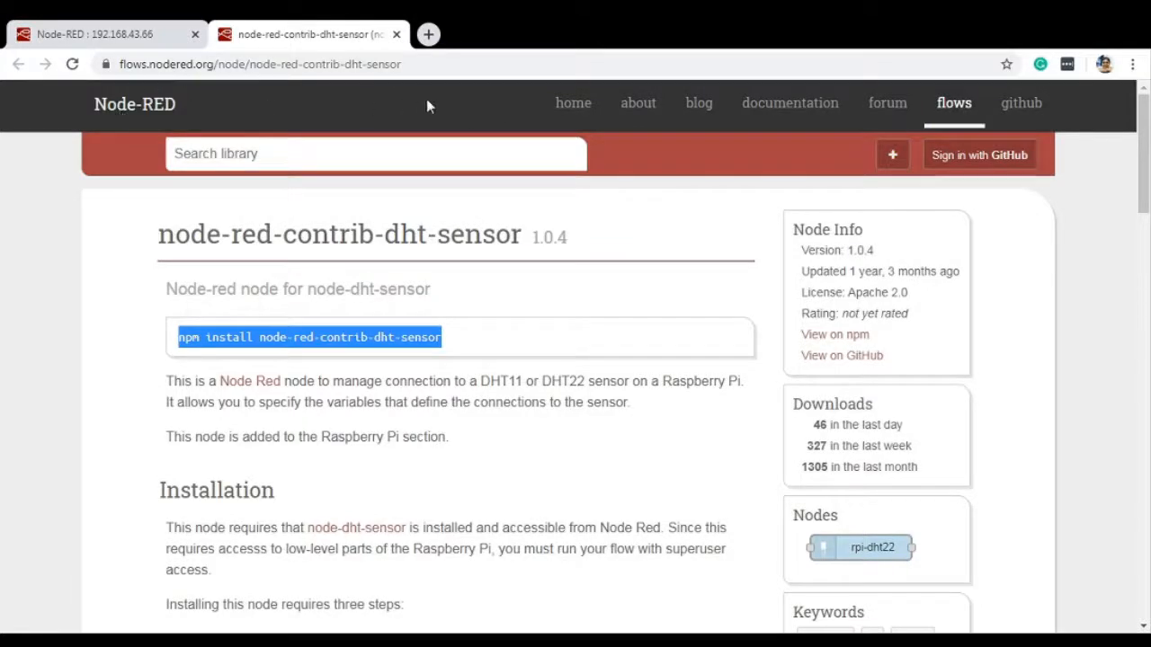
{"action": "left_click", "coordinate": [954, 106]}
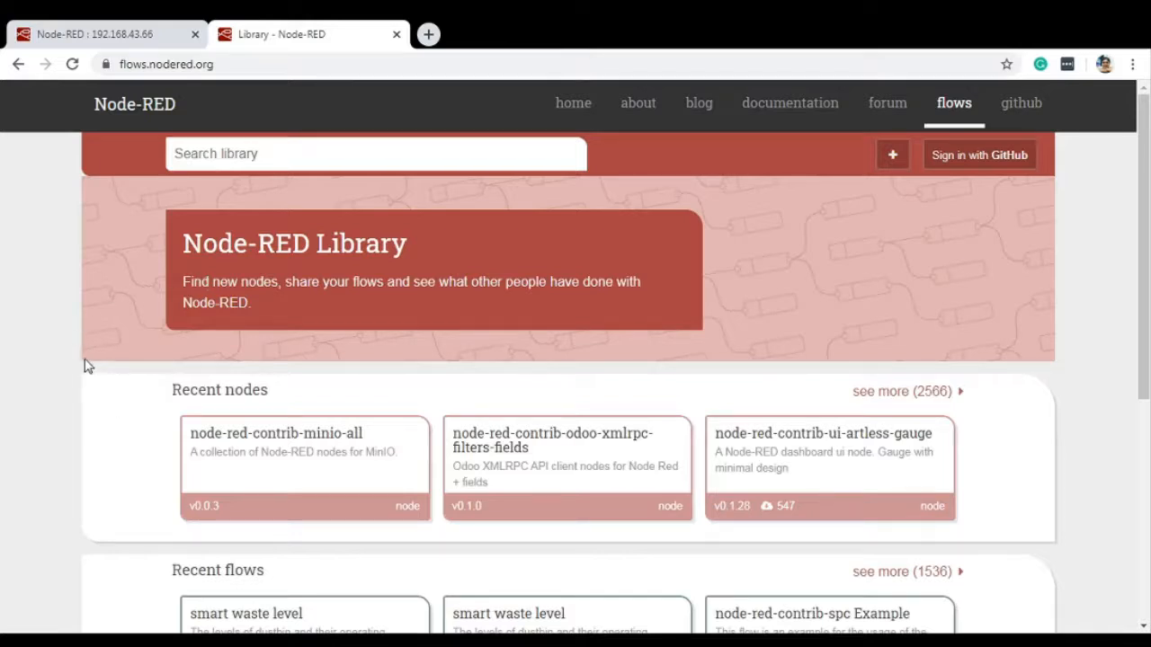
{"action": "scroll", "coordinate": [86, 367], "scroll_direction": "down", "scroll_amount": 1}
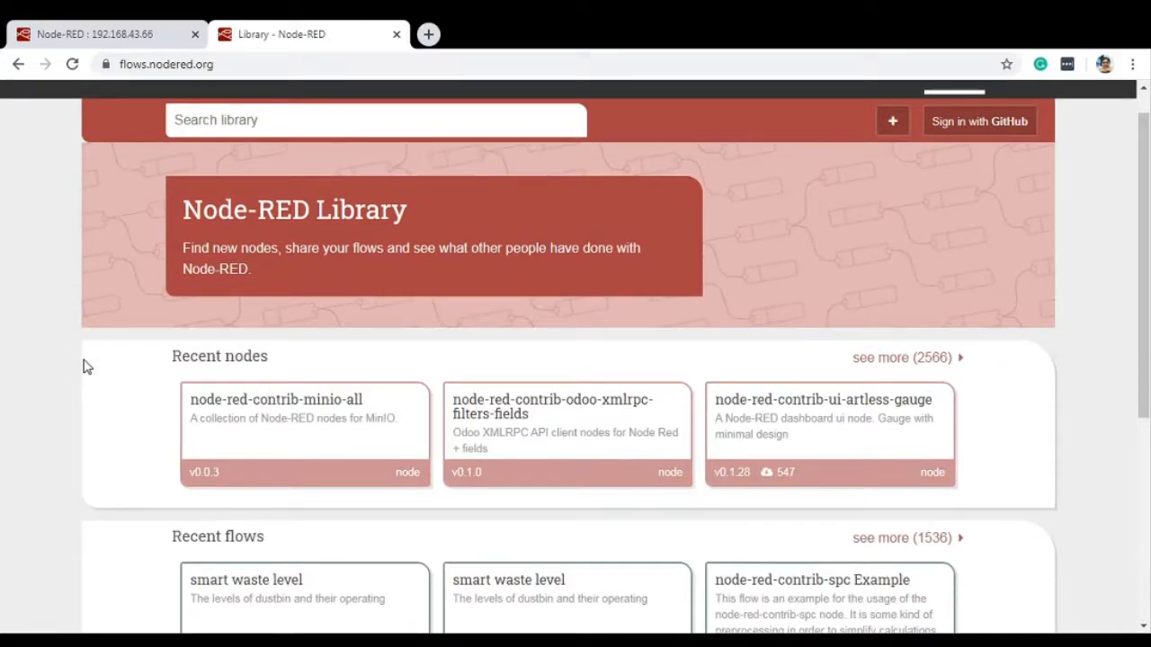
{"action": "scroll", "coordinate": [87, 367], "scroll_direction": "down", "scroll_amount": 3}
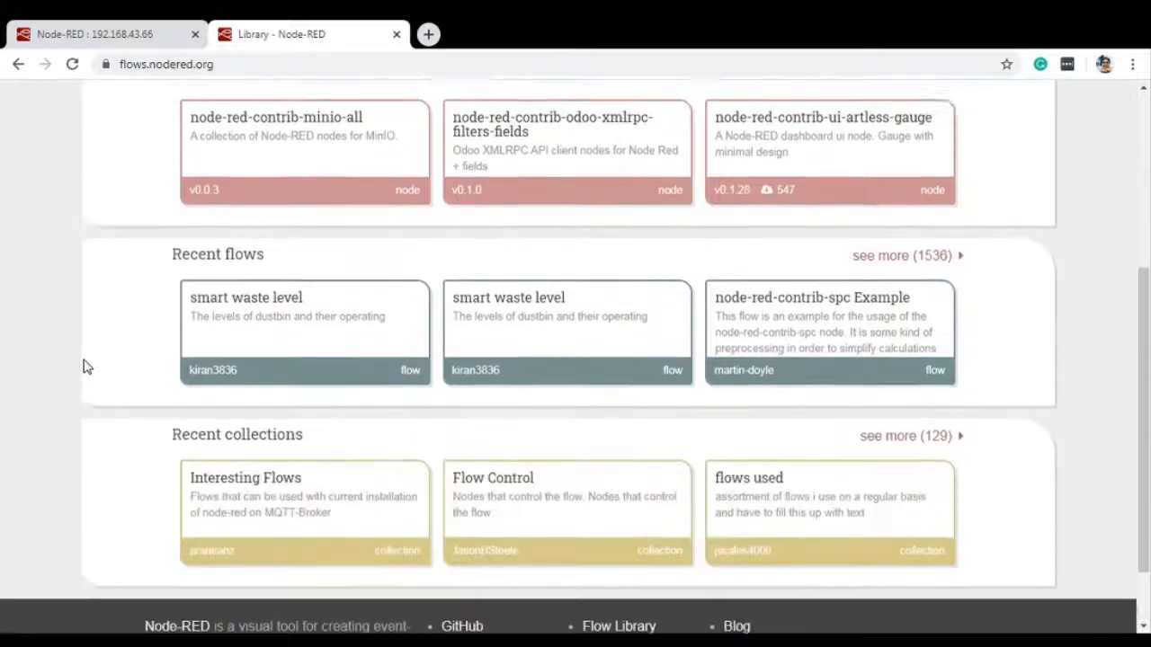
{"action": "scroll", "coordinate": [86, 367], "scroll_direction": "up", "scroll_amount": 2}
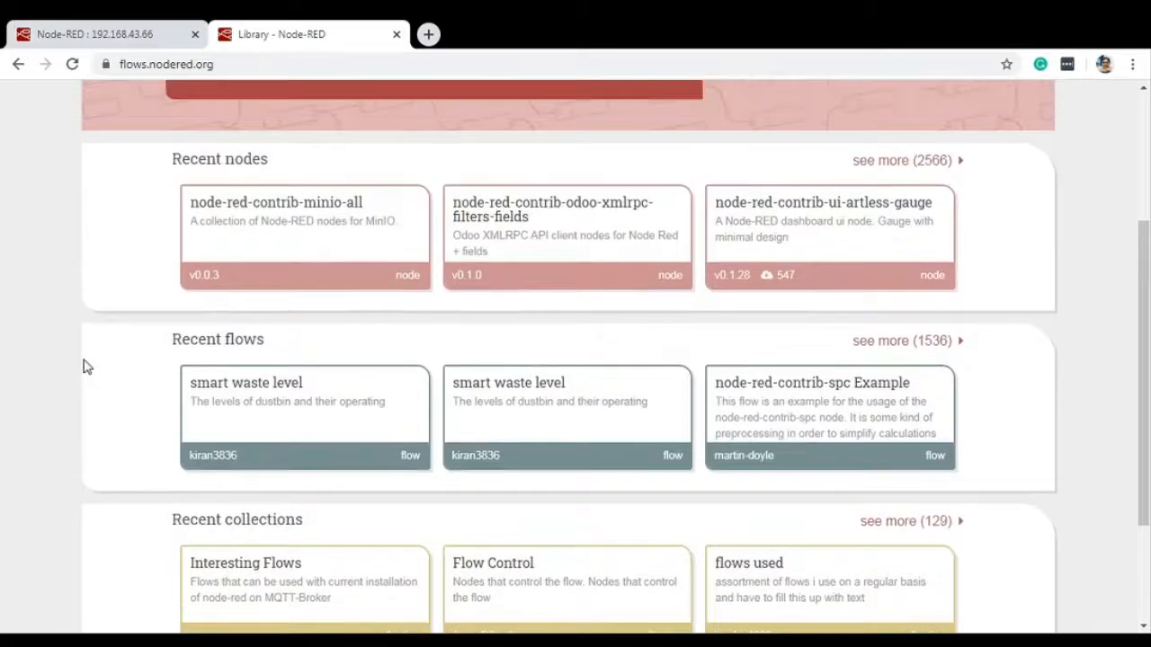
{"action": "left_click", "coordinate": [890, 162]}
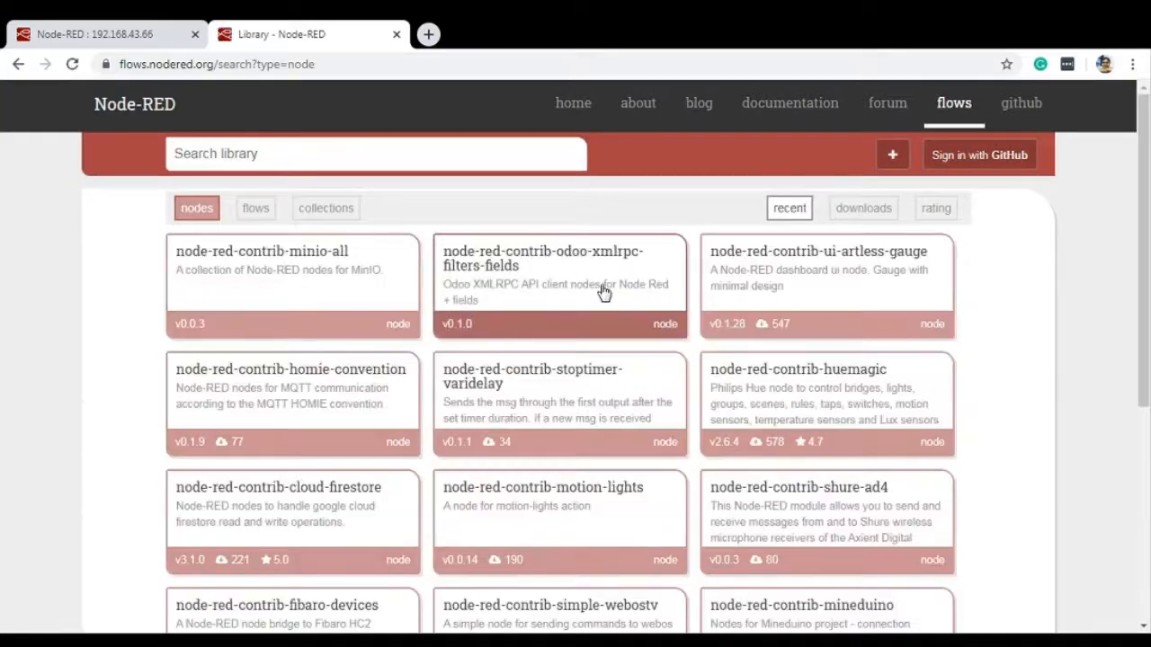
{"action": "scroll", "coordinate": [1149, 369], "scroll_direction": "down", "scroll_amount": 5}
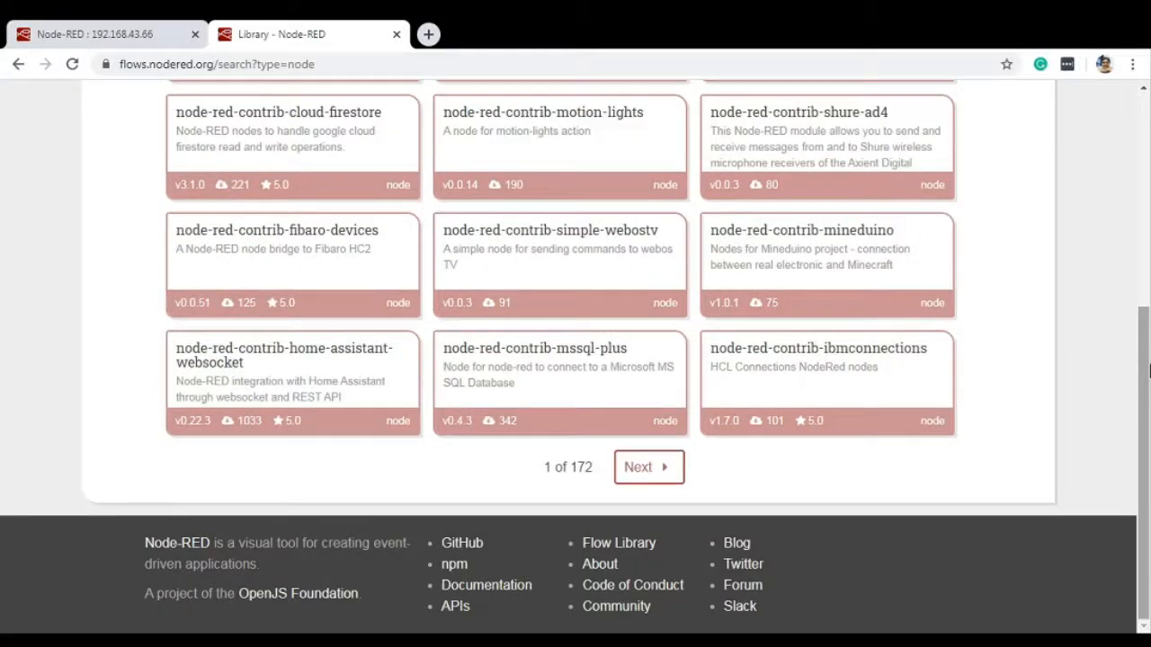
{"action": "scroll", "coordinate": [1149, 369], "scroll_direction": "up", "scroll_amount": 5}
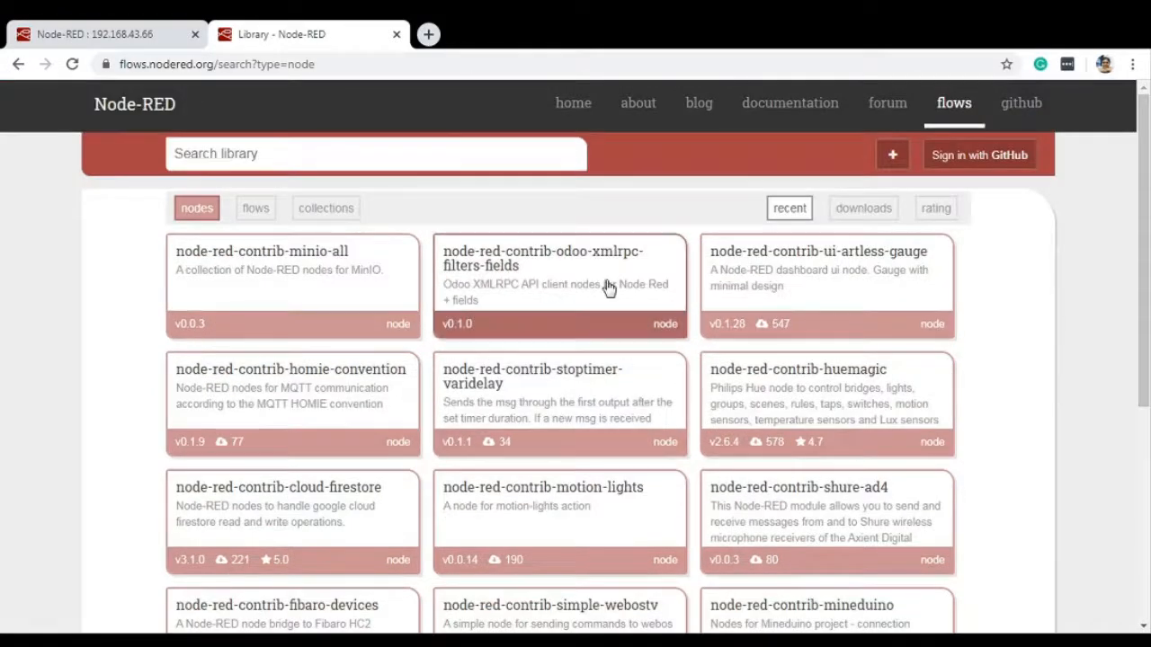
Step: Search the Node-RED library for "mysql" and examine the install instructions on the node-red-node-mysql page
{"action": "left_click", "coordinate": [422, 153]}
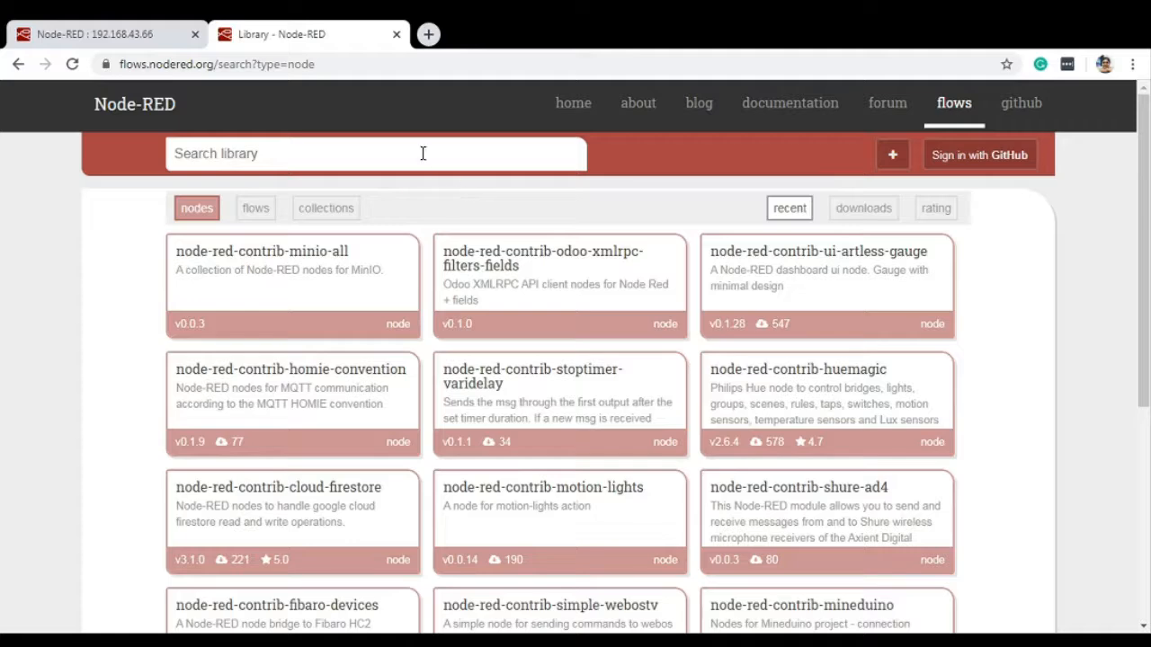
{"action": "type", "text": "mysql"}
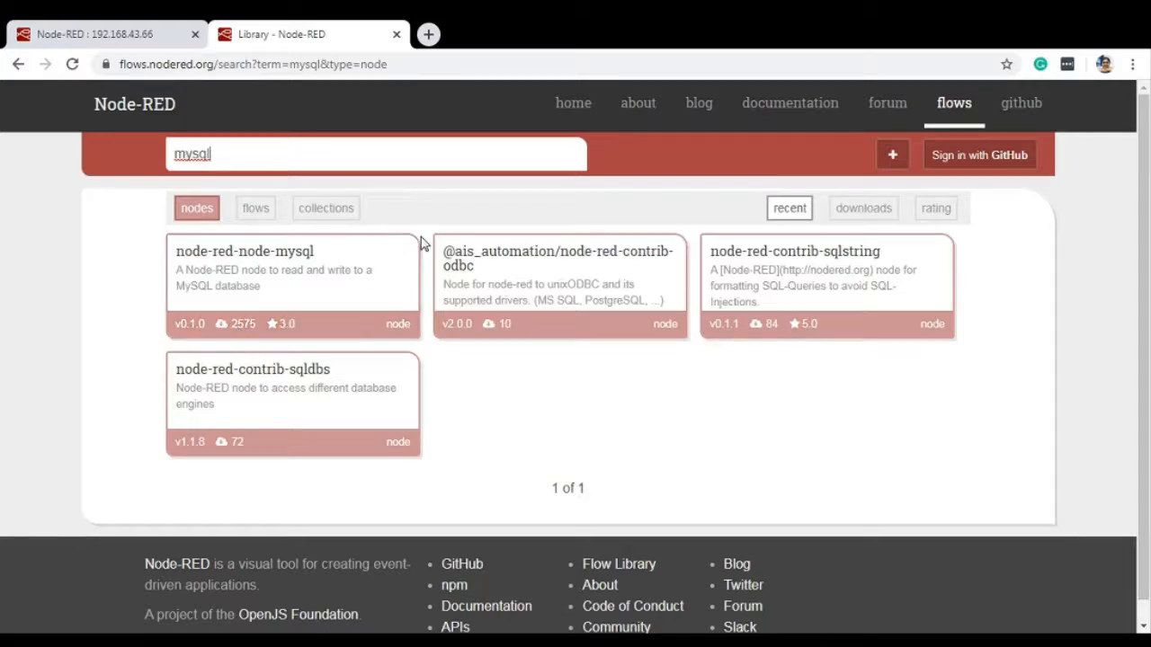
{"action": "left_click", "coordinate": [351, 270]}
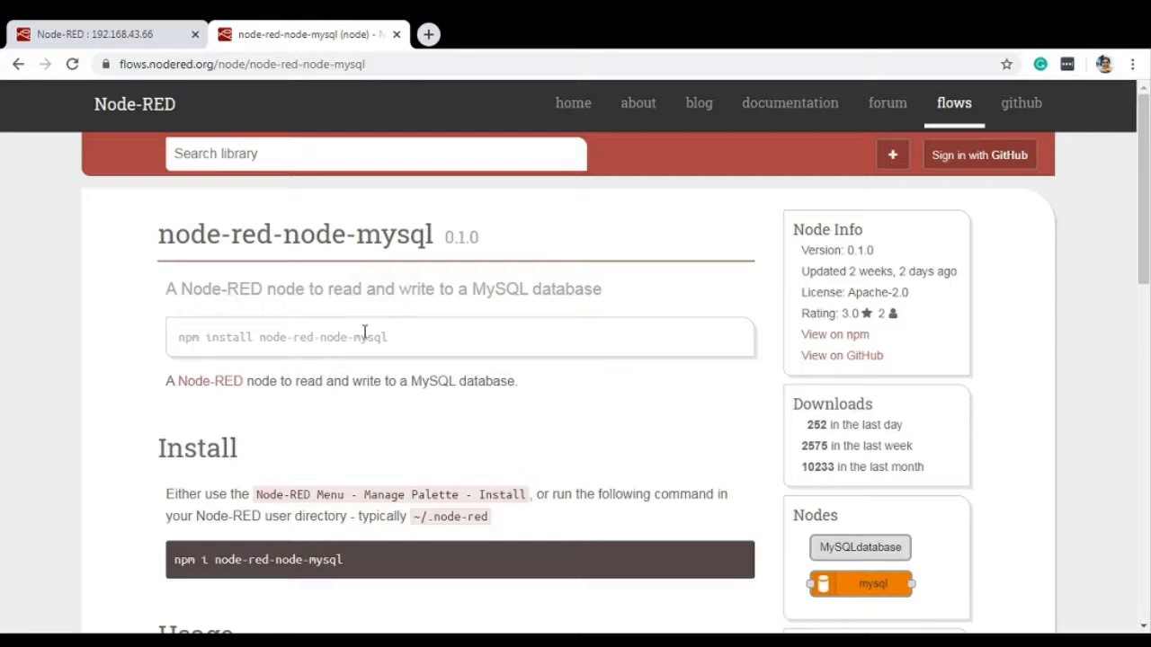
{"action": "left_click_drag", "start_coordinate": [286, 340], "coordinate": [402, 356]}
{"action": "scroll", "coordinate": [401, 405], "scroll_direction": "down", "scroll_amount": 3}
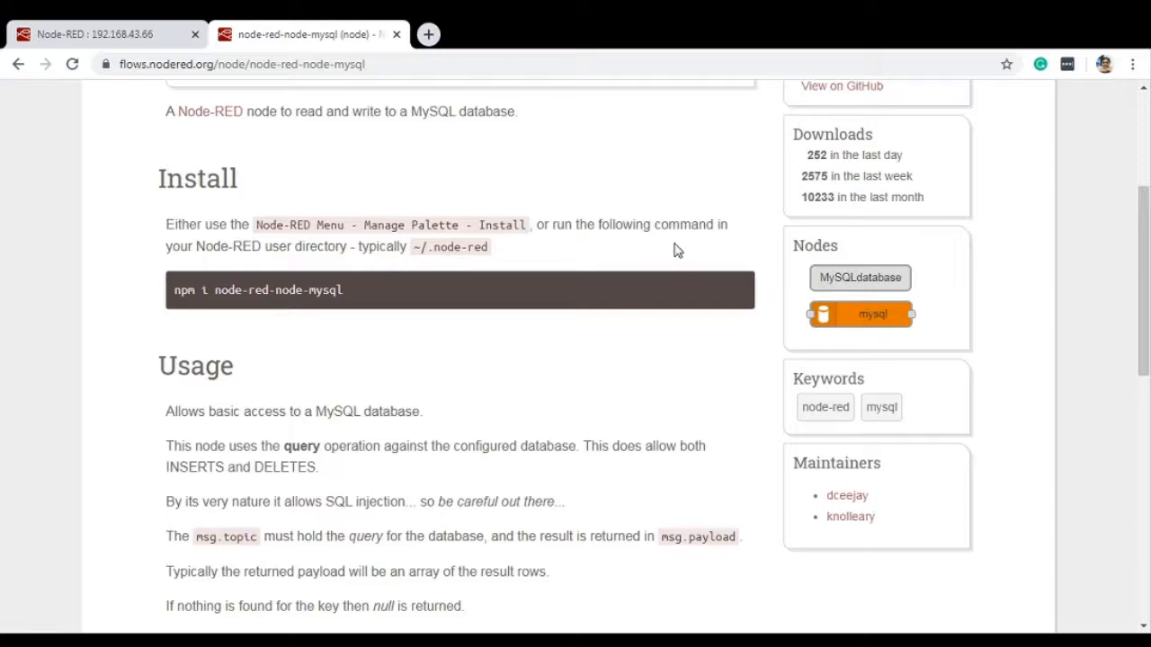
Step: Return to the Node-RED editor and search the palette manager's installable modules for "dashboard", looking through the results
{"action": "left_click", "coordinate": [157, 30]}
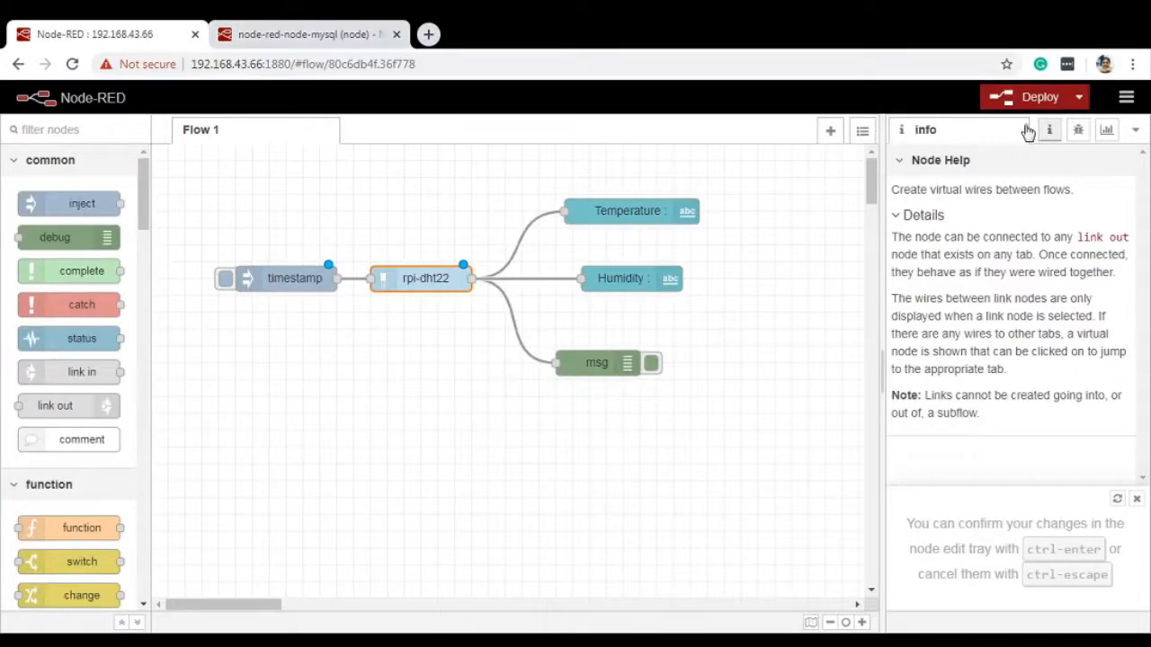
{"action": "left_click", "coordinate": [1128, 97]}
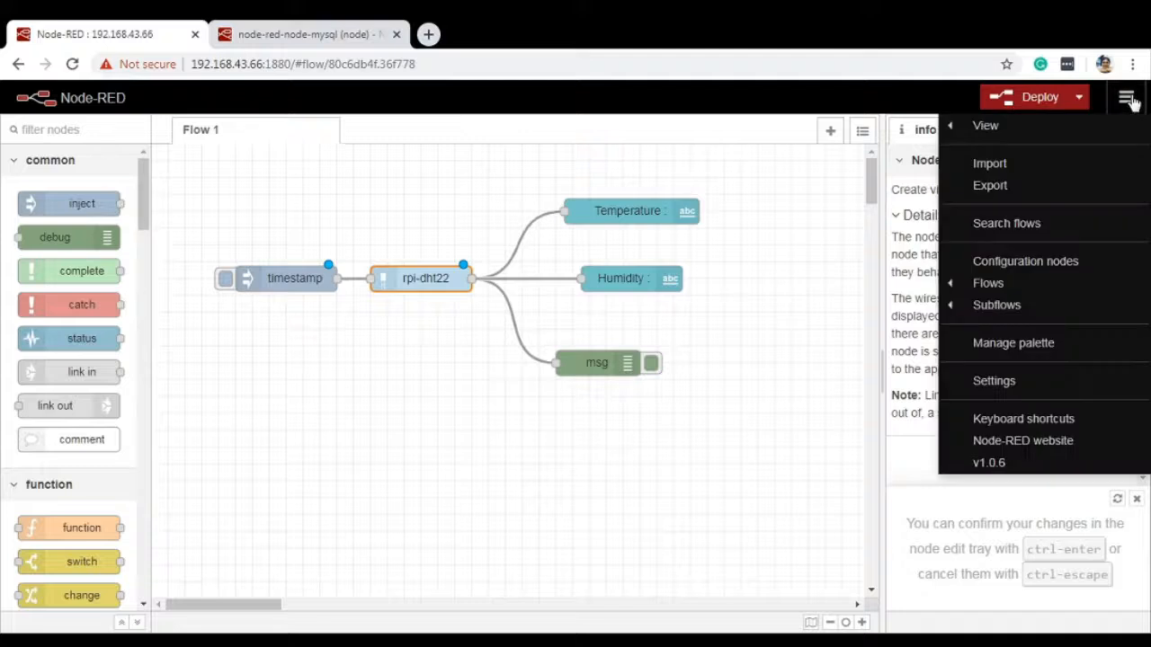
{"action": "left_click", "coordinate": [1014, 343]}
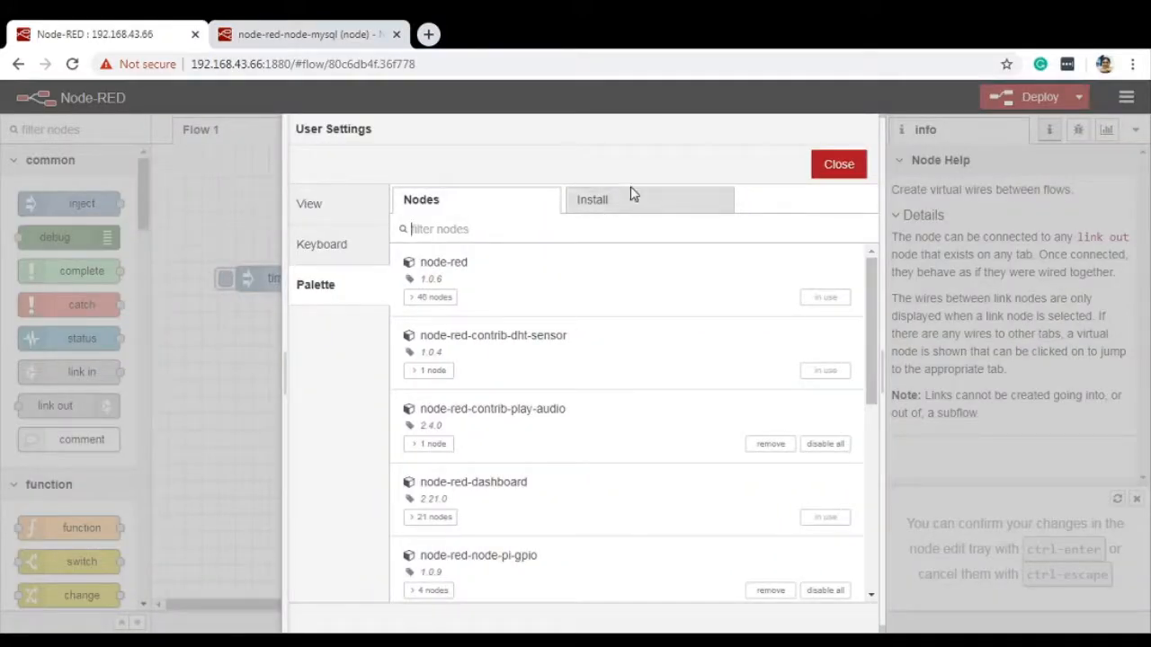
{"action": "left_click", "coordinate": [629, 202]}
{"action": "left_click", "coordinate": [587, 268]}
{"action": "type", "text": "dashboard"}
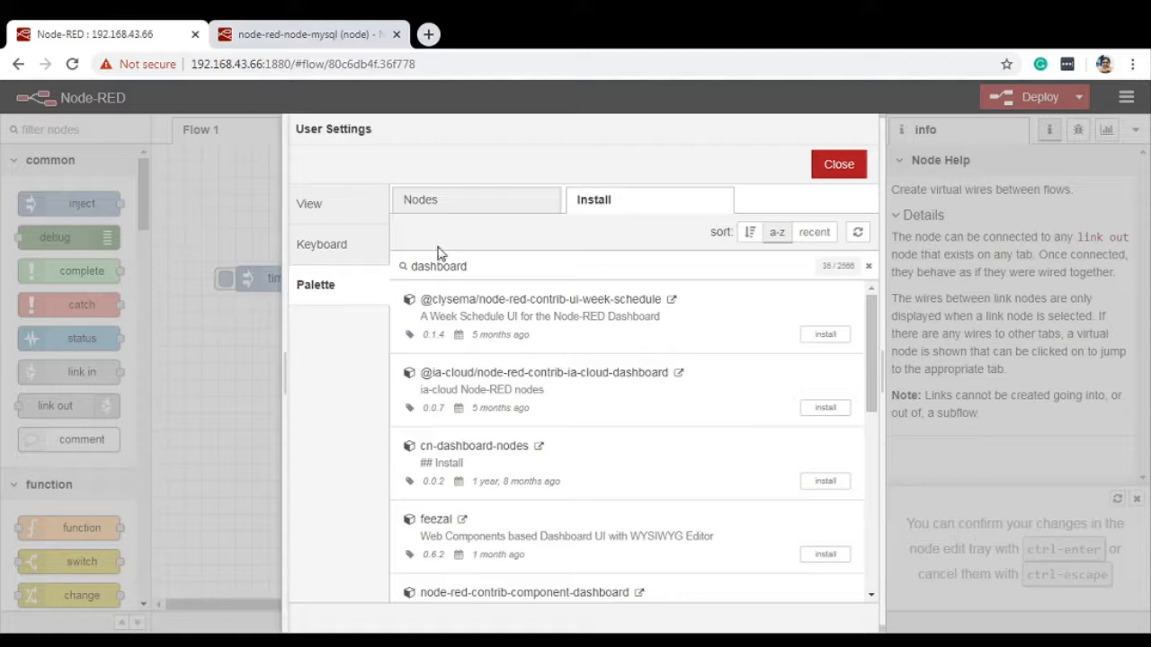
{"action": "left_click_drag", "start_coordinate": [870, 348], "coordinate": [862, 239]}
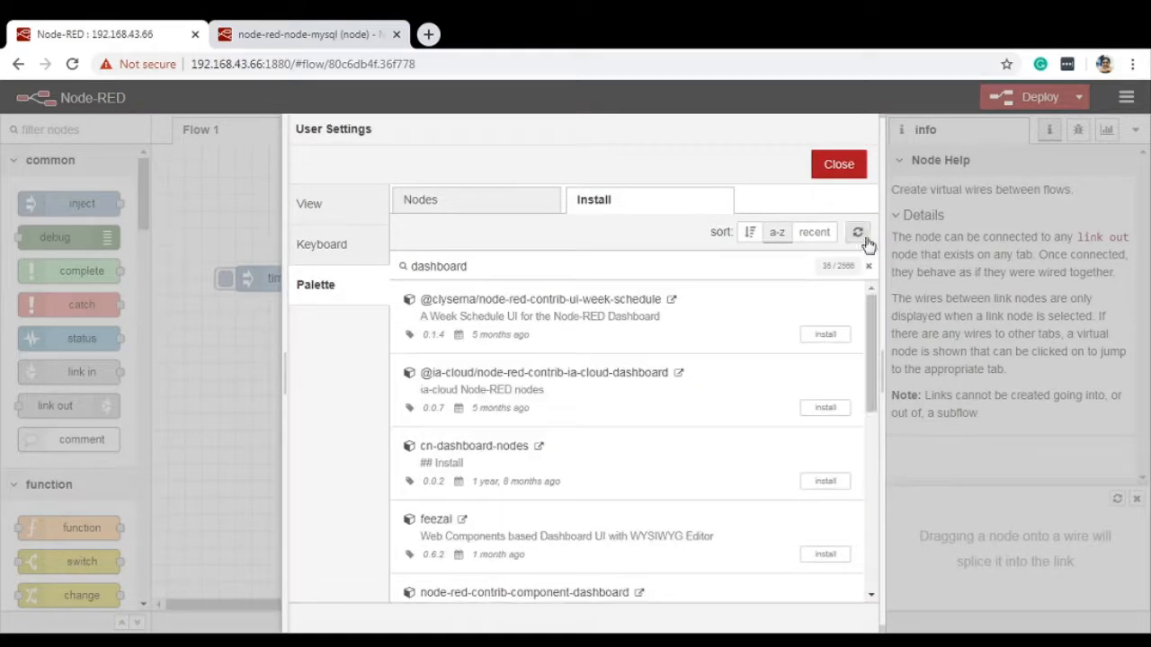
Step: Filter the palette manager's installed modules for "dash" and review the individual nodes included in node-red-dashboard
{"action": "left_click", "coordinate": [513, 207]}
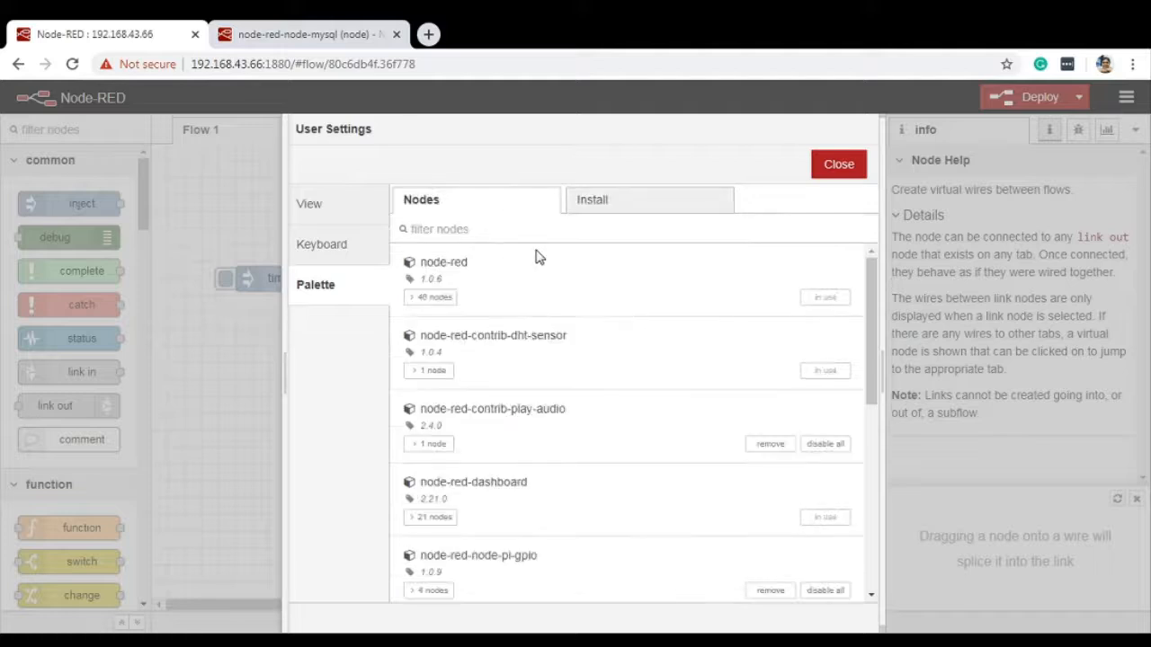
{"action": "type", "text": "dash"}
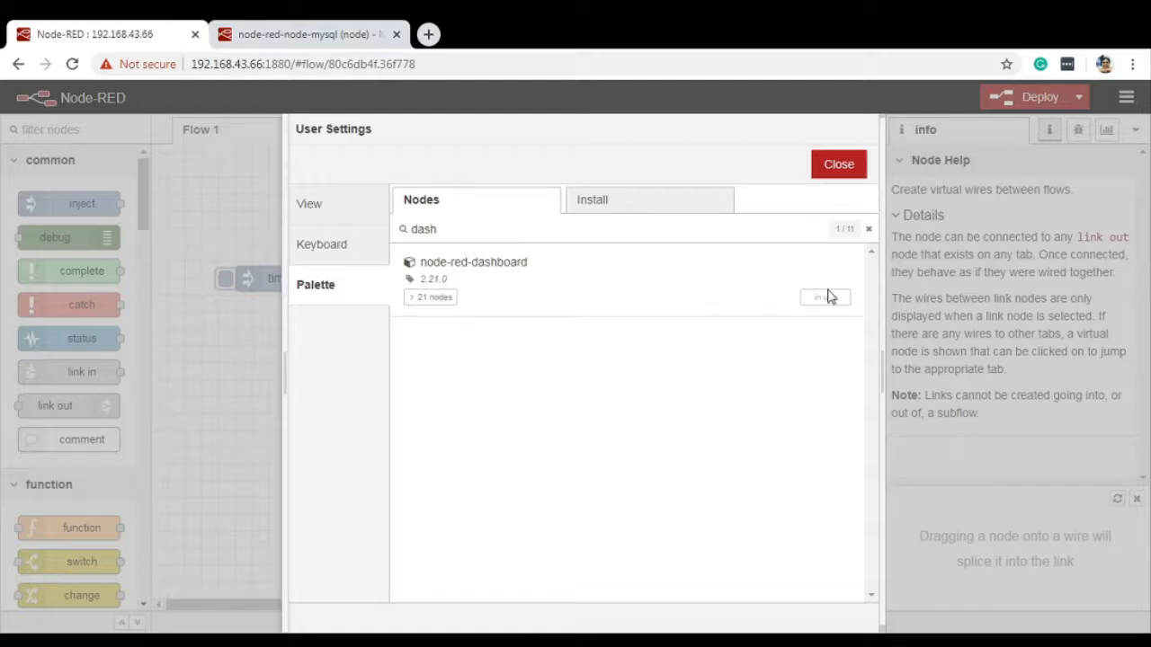
{"action": "left_click", "coordinate": [413, 307]}
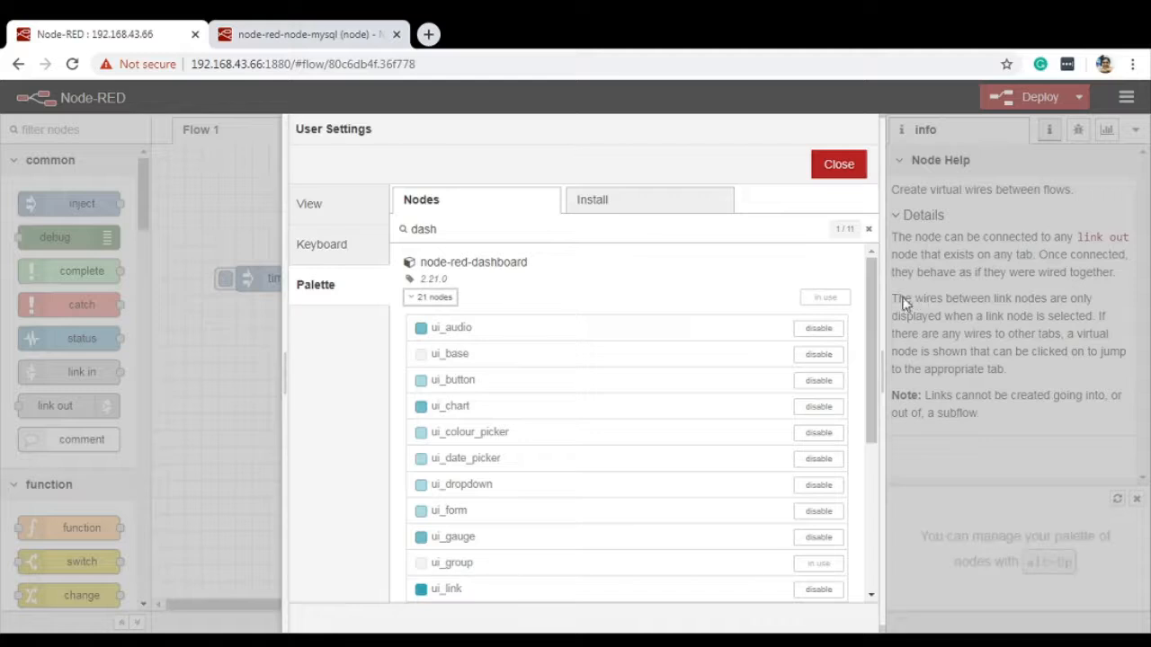
{"action": "left_click_drag", "start_coordinate": [874, 325], "coordinate": [880, 570]}
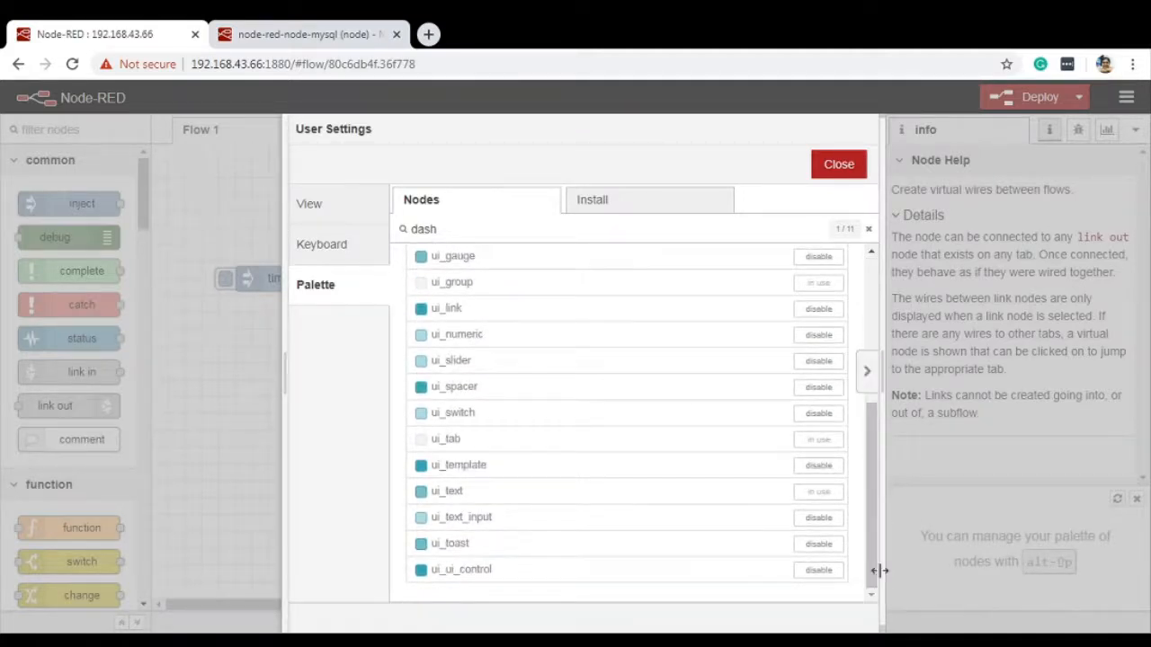
{"action": "scroll", "coordinate": [864, 332], "scroll_direction": "up", "scroll_amount": 3}
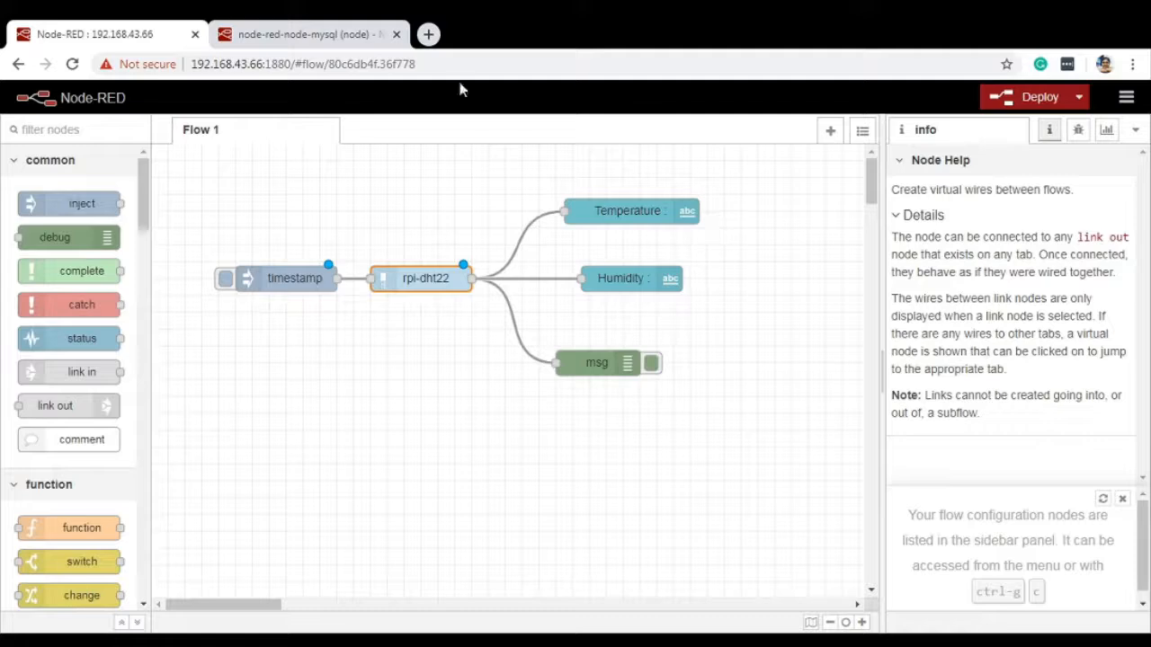
Step: Close the node-red-node-mysql library page, returning to the flow editor
{"action": "left_click", "coordinate": [342, 34]}
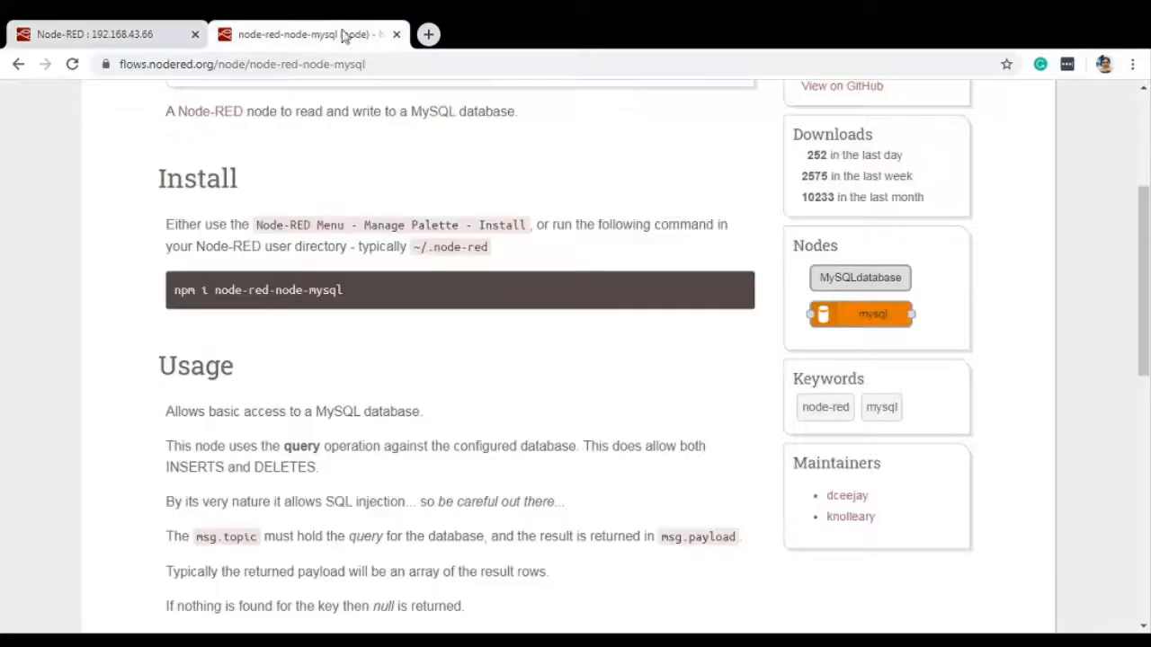
{"action": "left_click", "coordinate": [396, 34]}
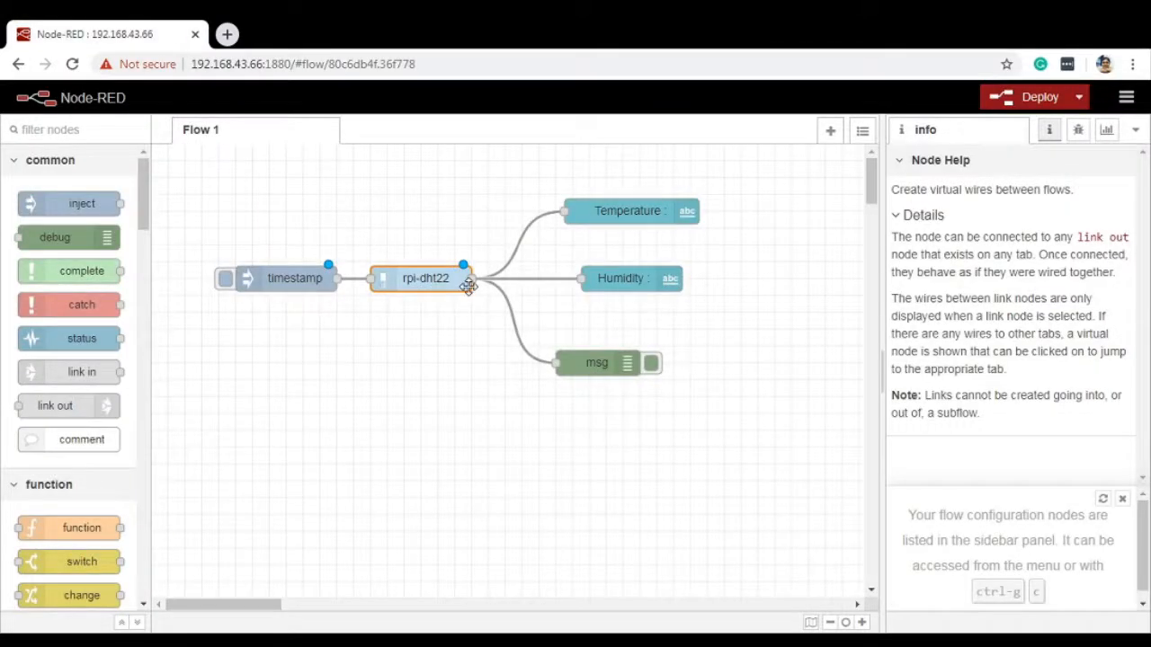